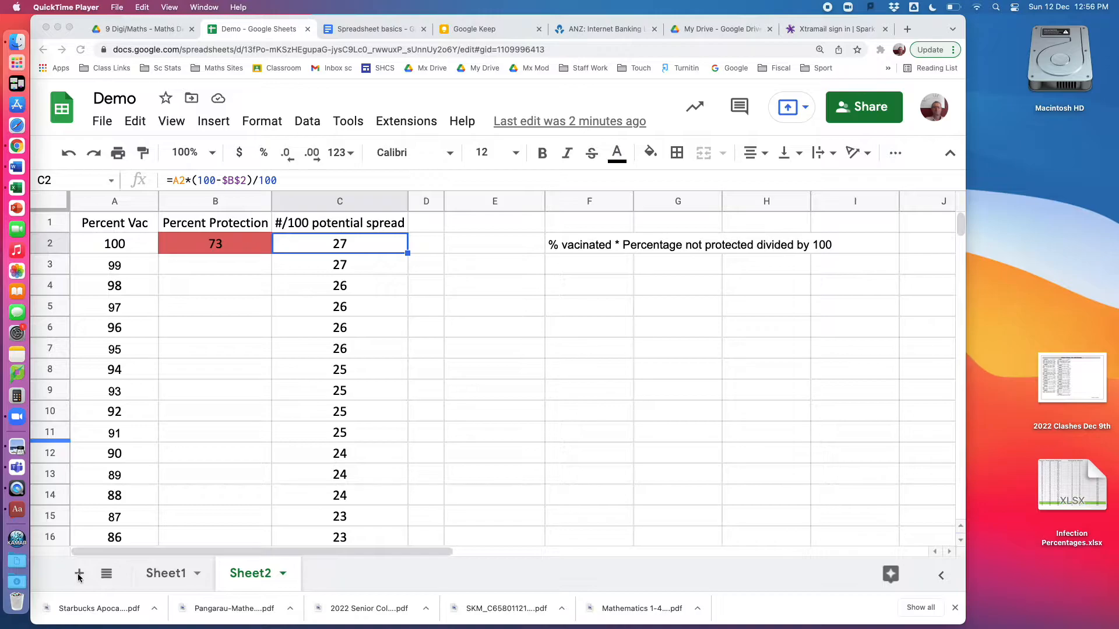
Add a new sheet to the spreadsheet
left_click(80, 576)
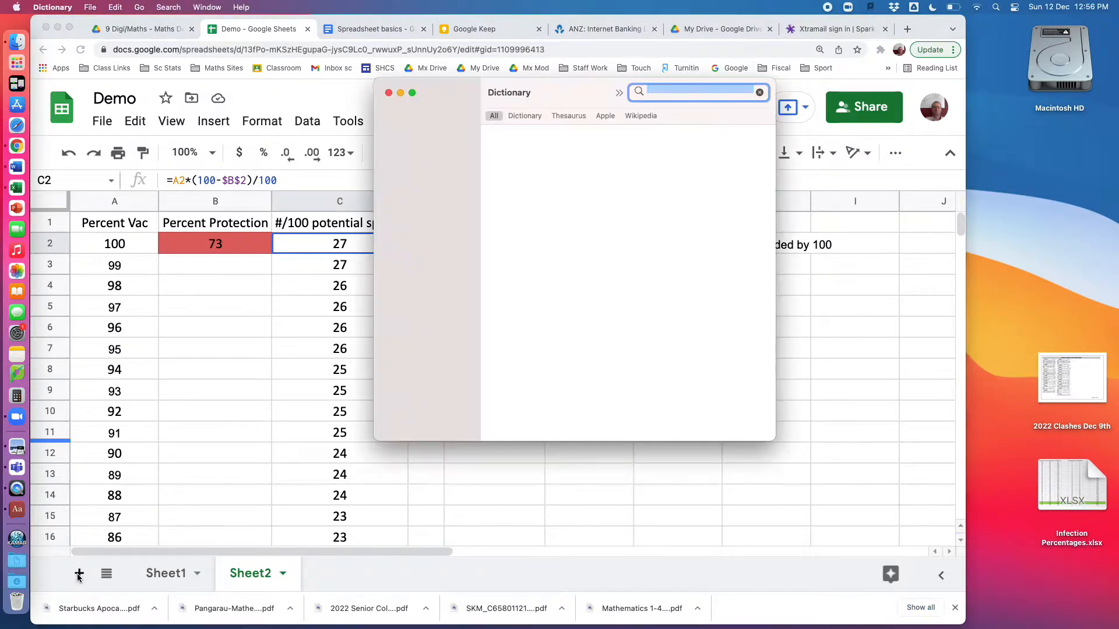
left_click(389, 94)
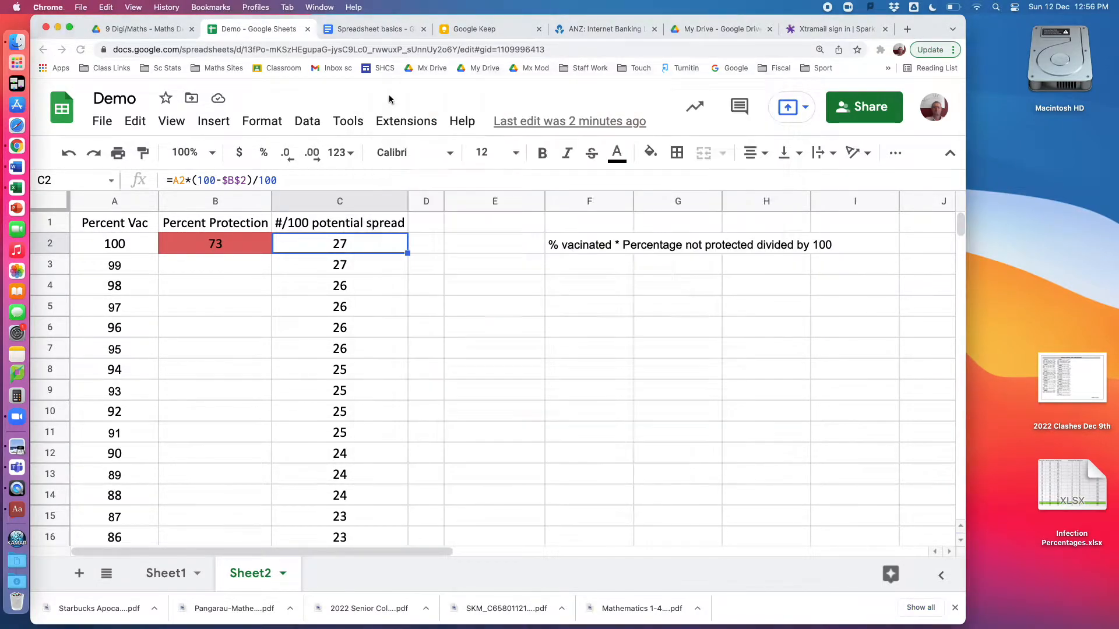
left_click(79, 574)
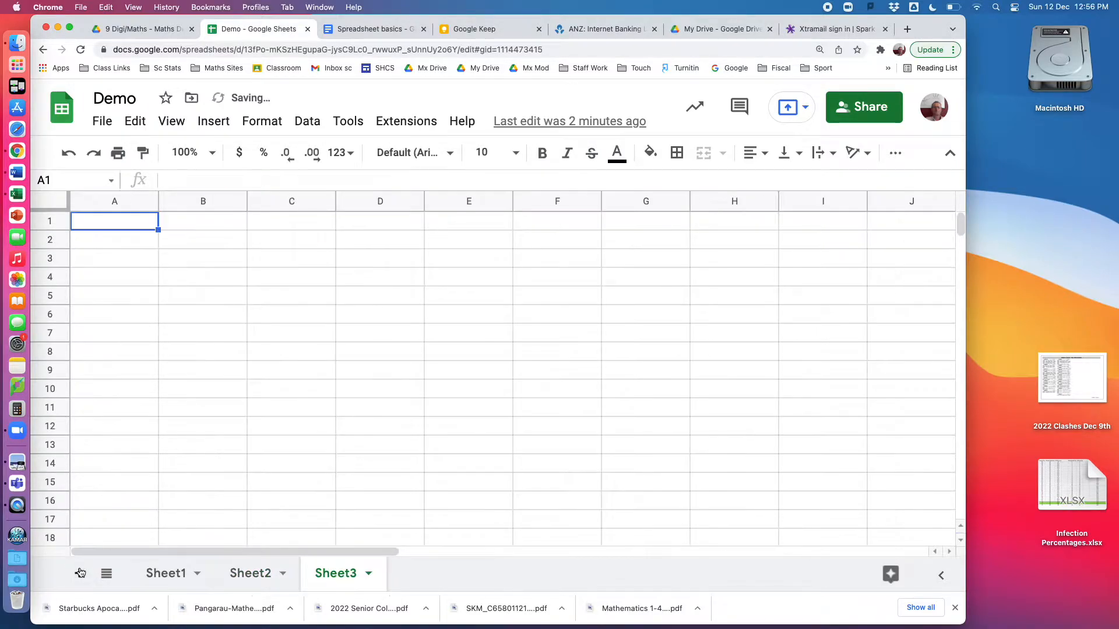
Rename the new sheet as Stats
right_click(335, 580)
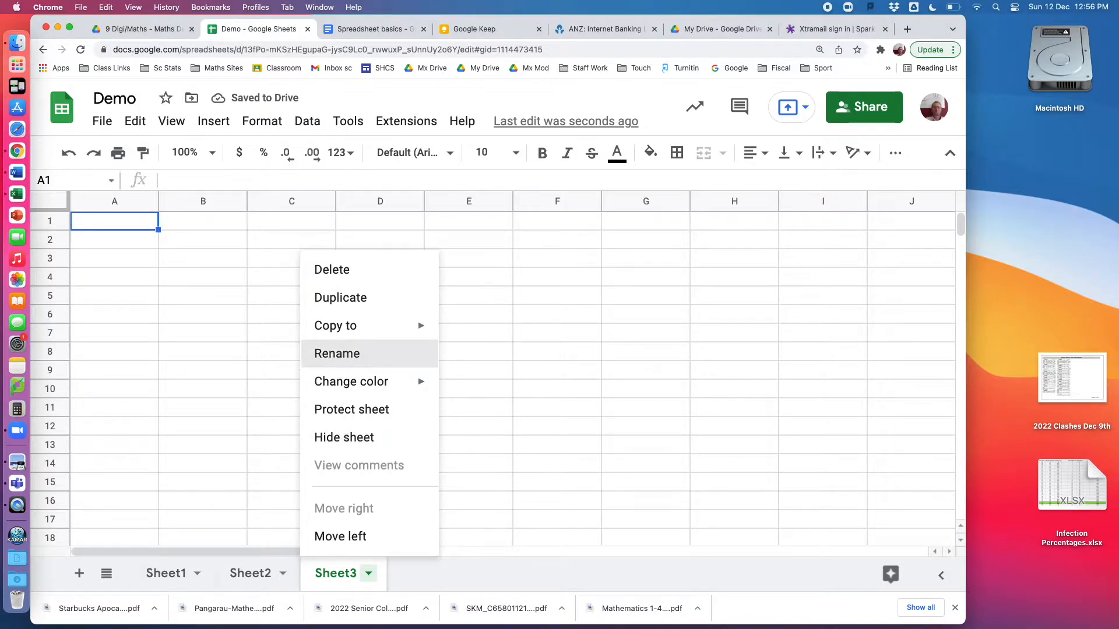
left_click(326, 356)
type("Stats")
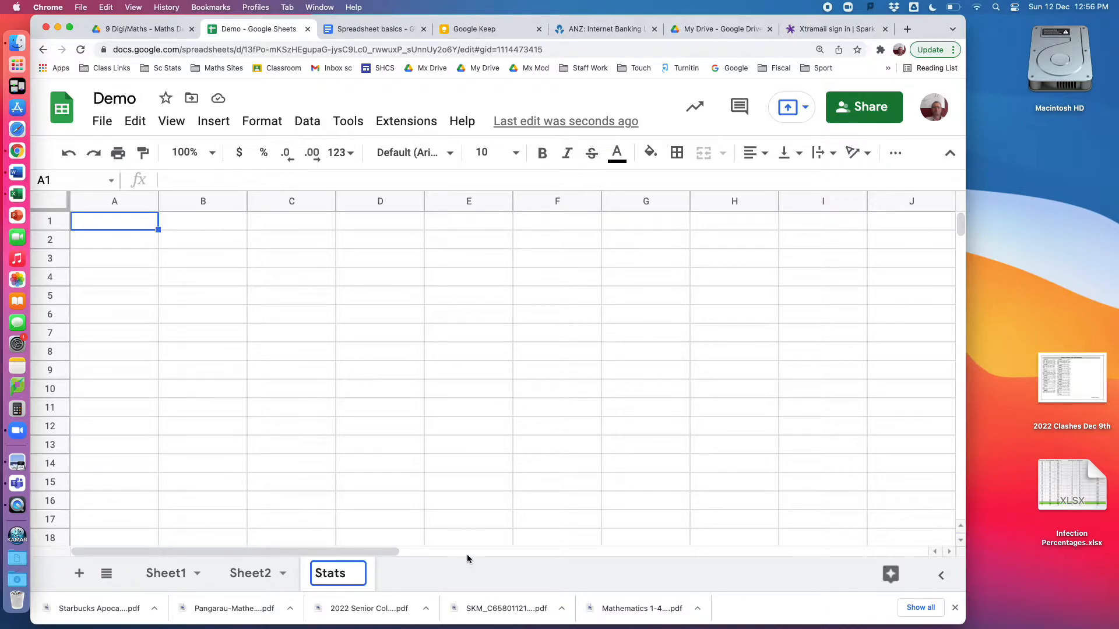
left_click(453, 492)
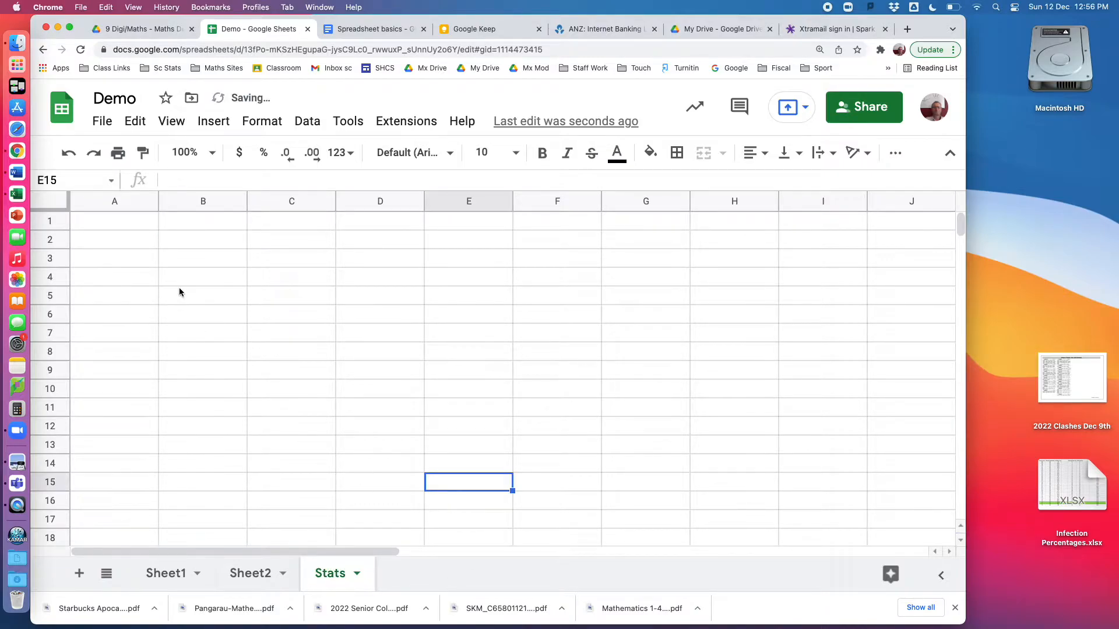
Enter the values 4, 6, 7, 8, 3, 4, 5, 6, 8 and 12 down column A starting at A1
left_click(131, 222)
type("4")
key("Return")
type("6")
key("Return")
type("7")
key("Return")
type("8")
key("Return")
type("3 4")
key("Return")
type("5")
key("Return")
type("6")
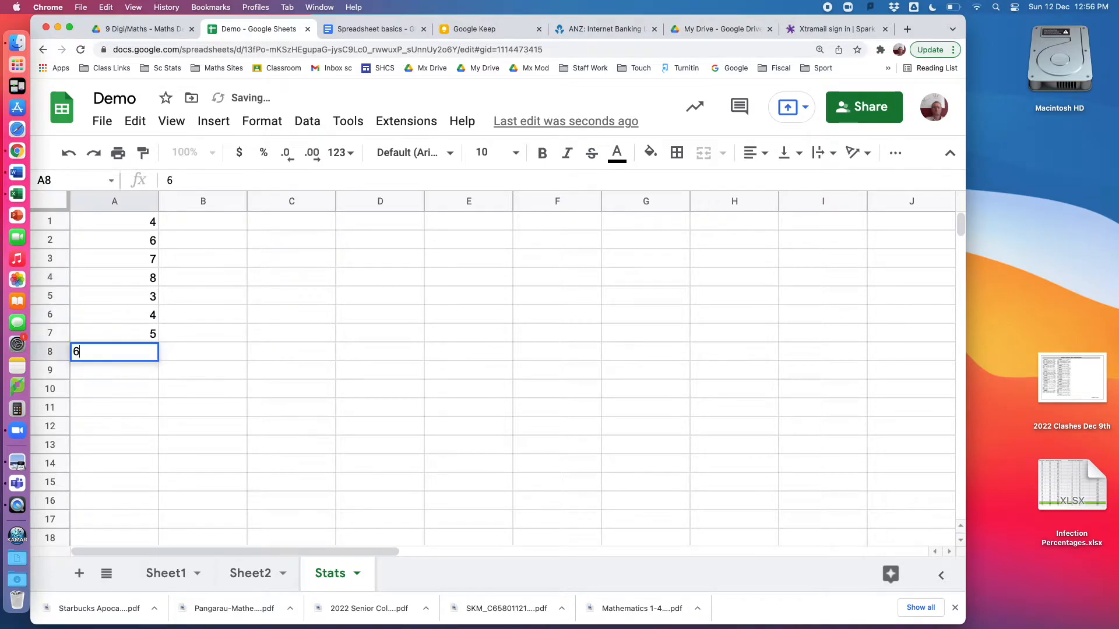
key("Return")
type("8")
key("Return")
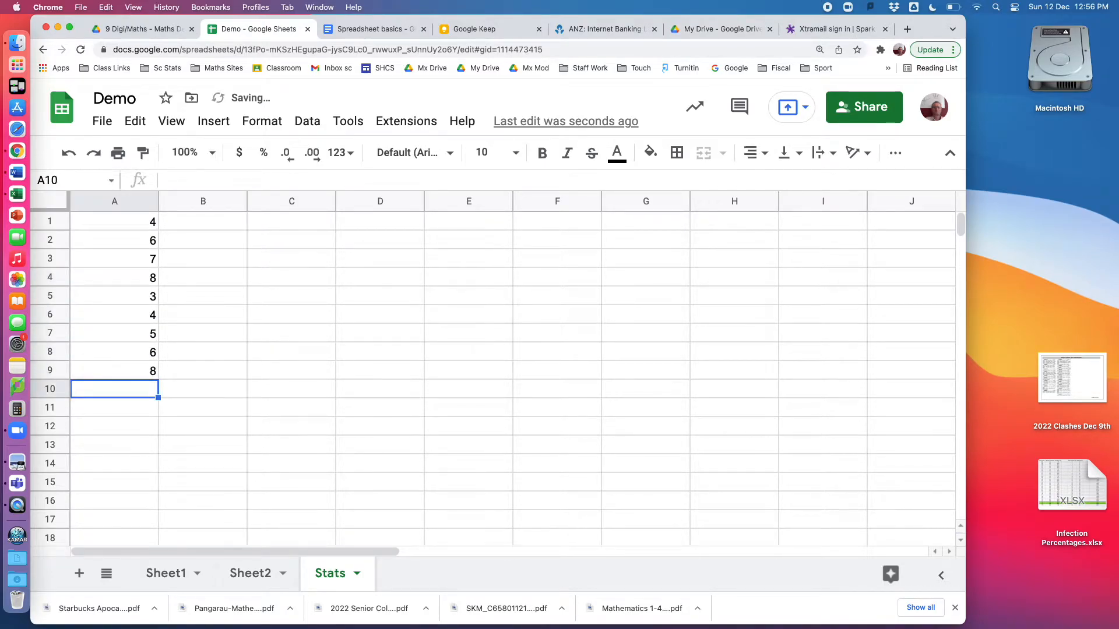
type("12")
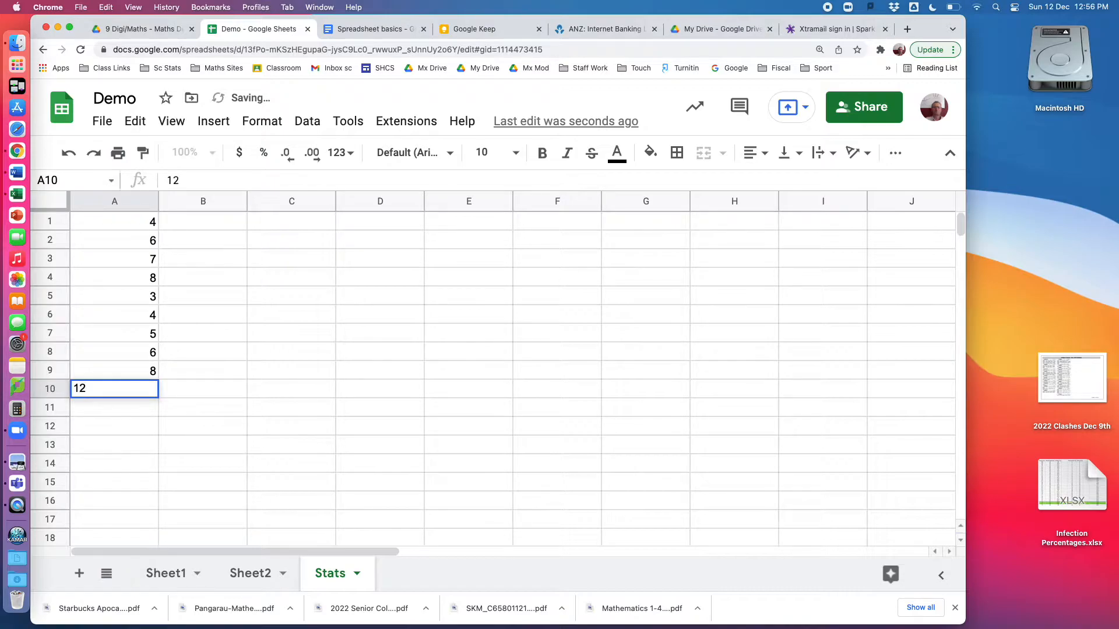
key("Return")
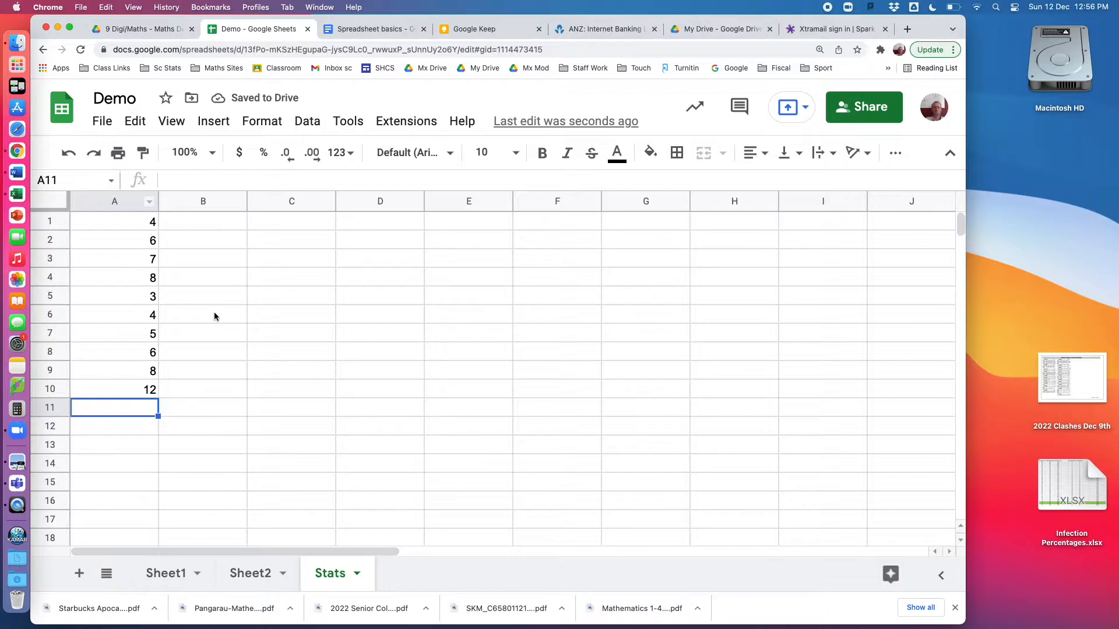
Sort column A's values in ascending order, A to Z
left_click(116, 202)
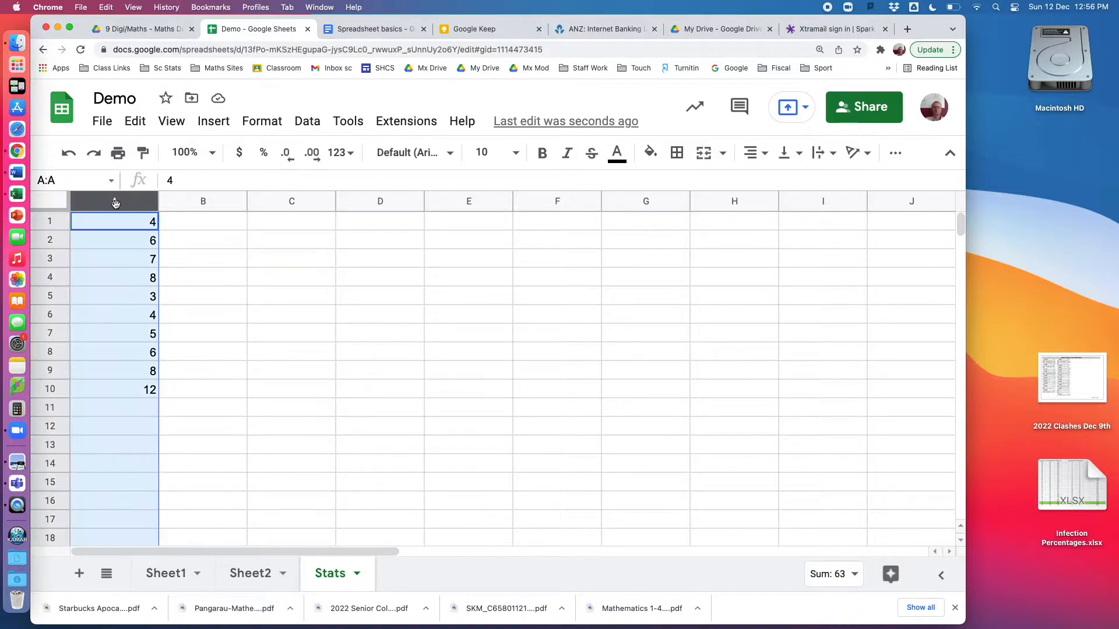
left_click(307, 121)
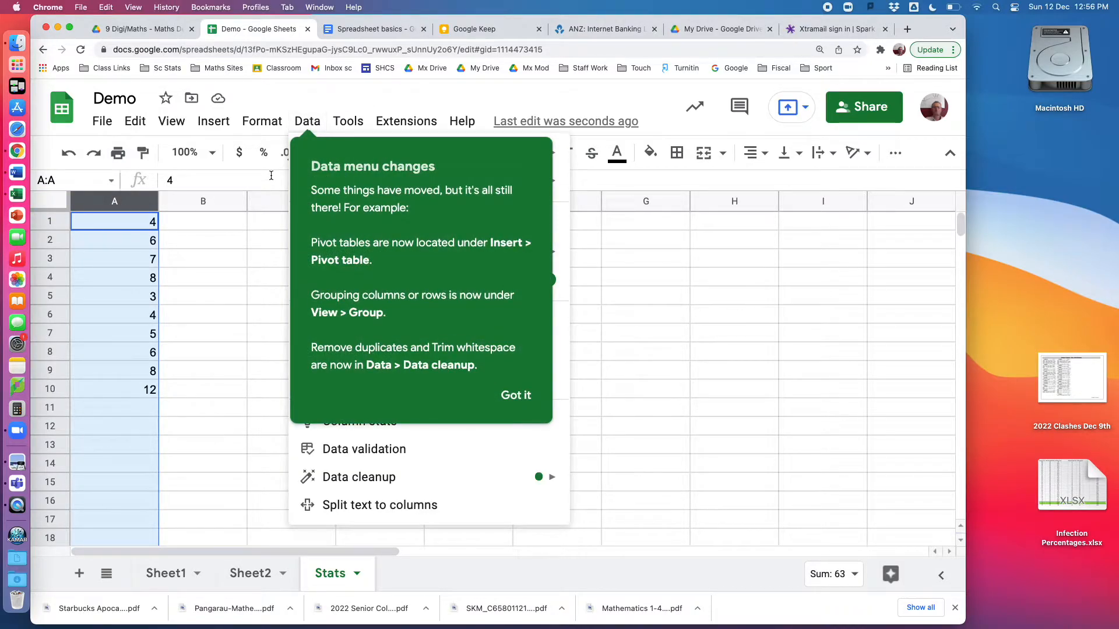
left_click(315, 107)
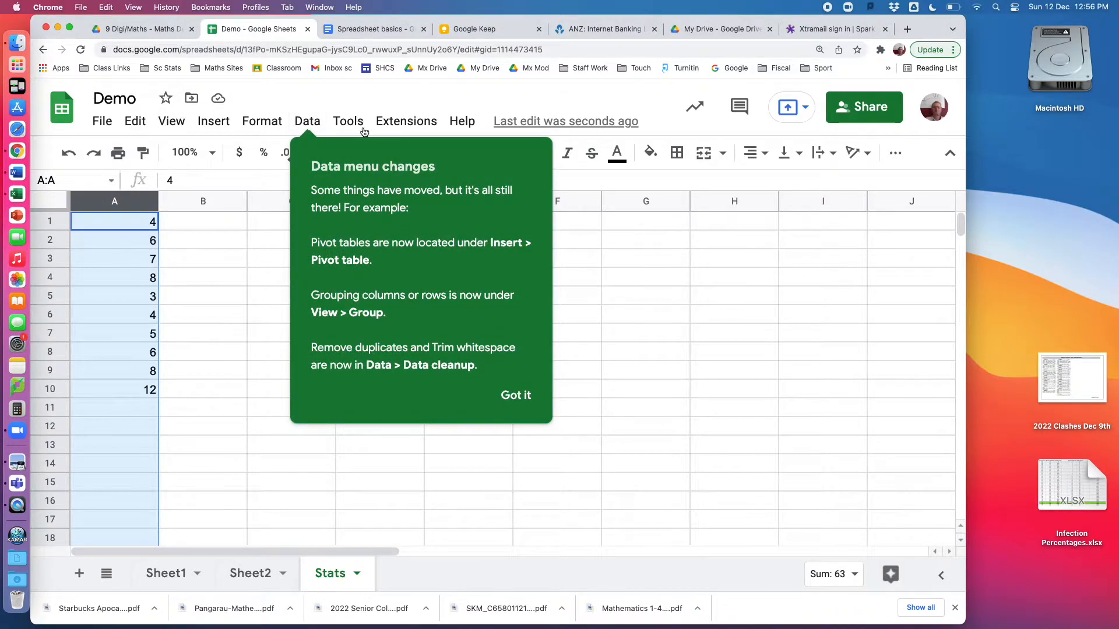
left_click(514, 400)
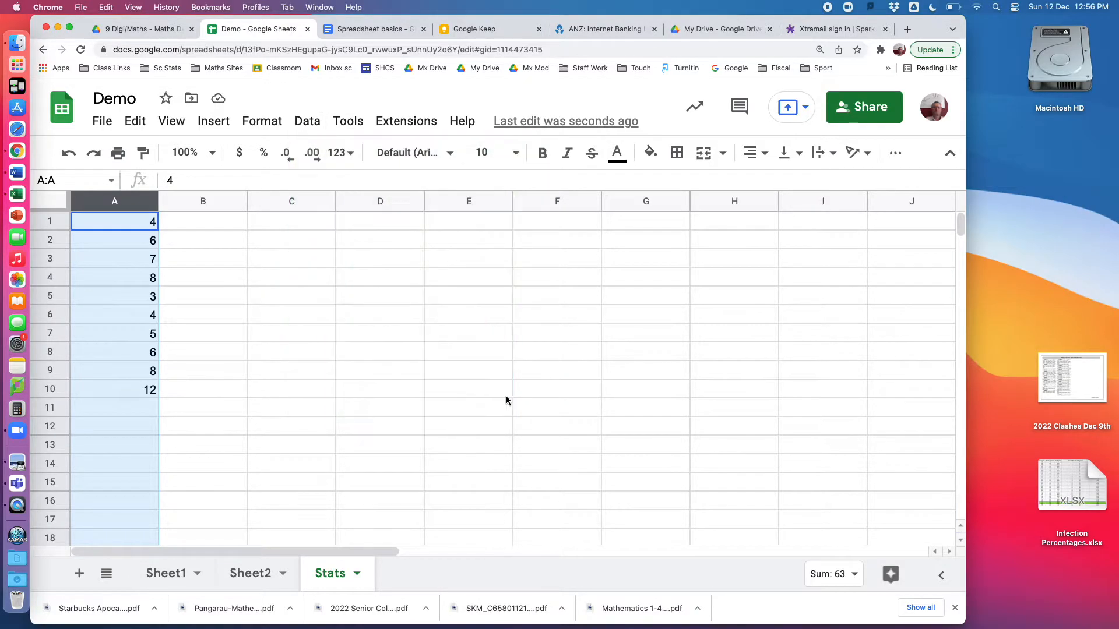
left_click(304, 128)
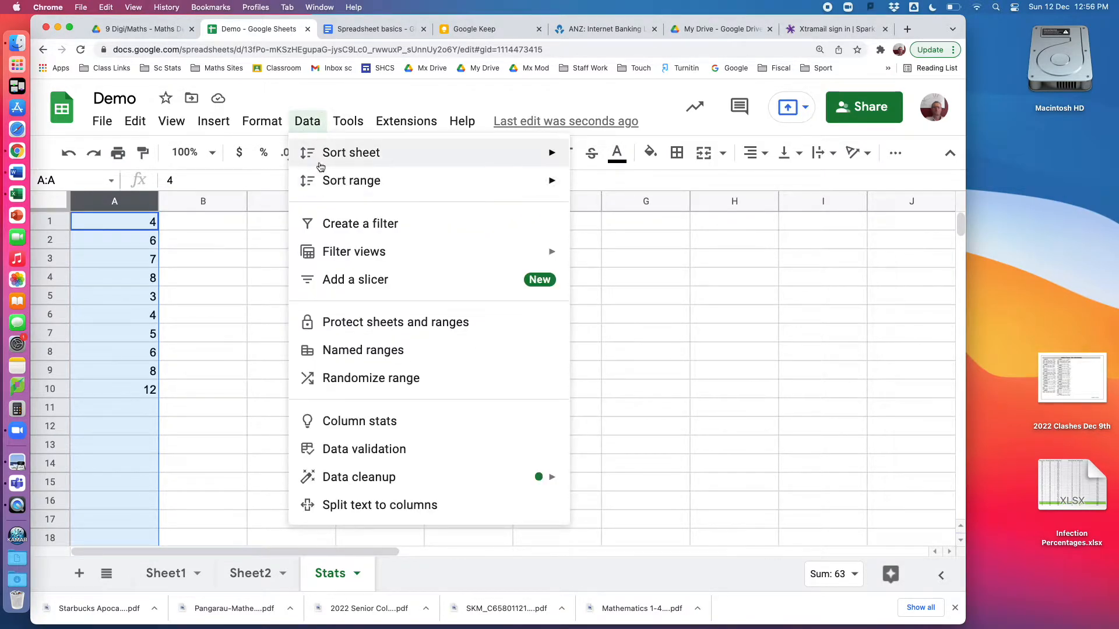
mouse_move(346, 182)
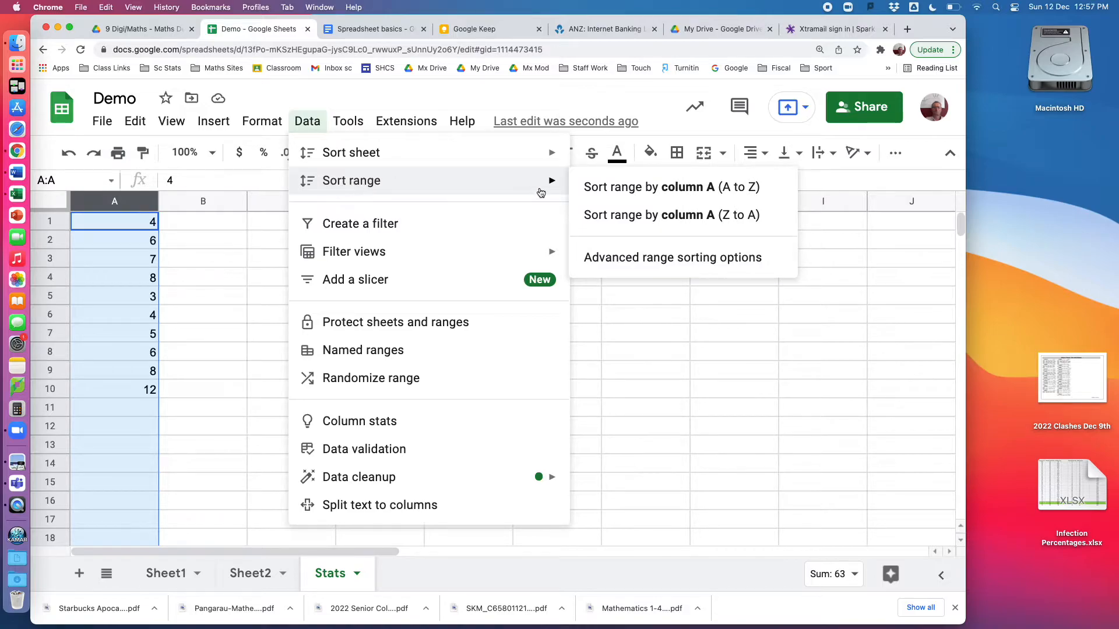
left_click(644, 192)
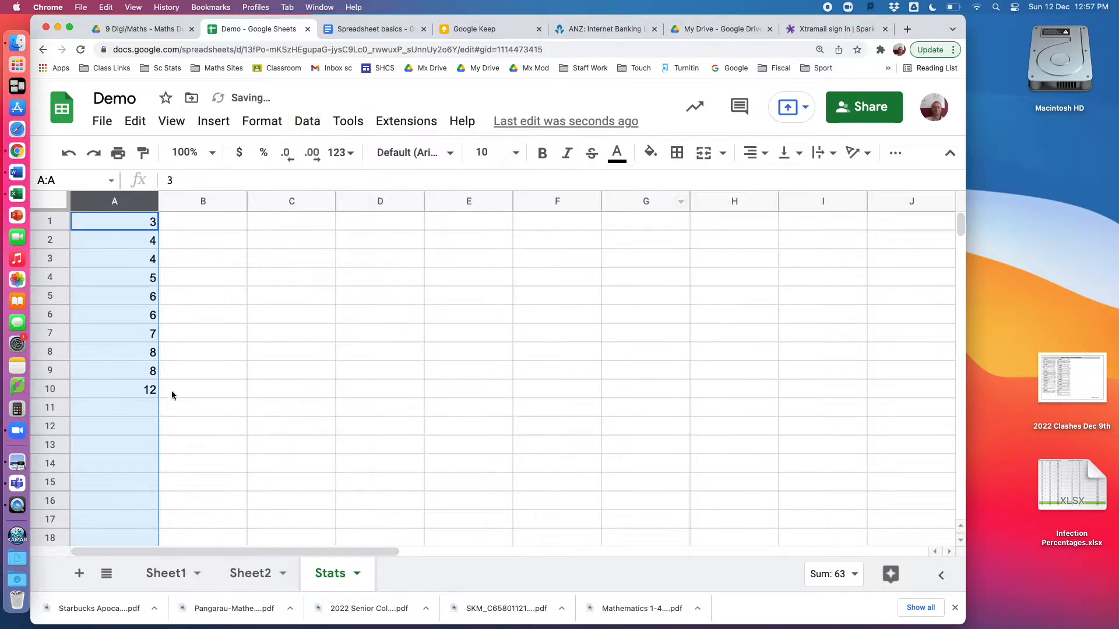
left_click(246, 402)
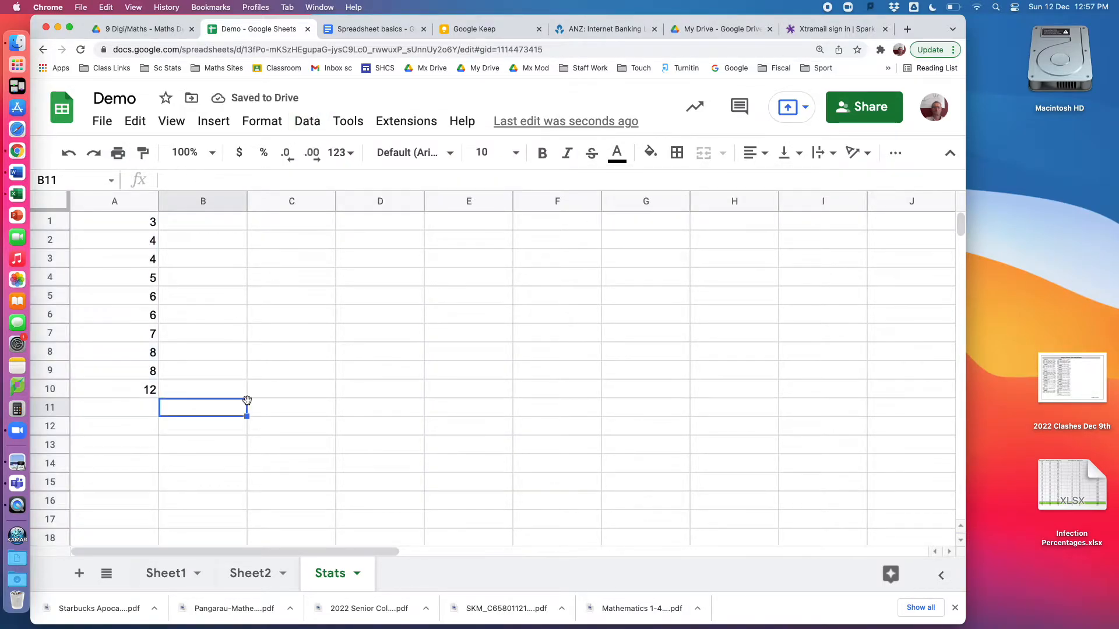
left_click(99, 201)
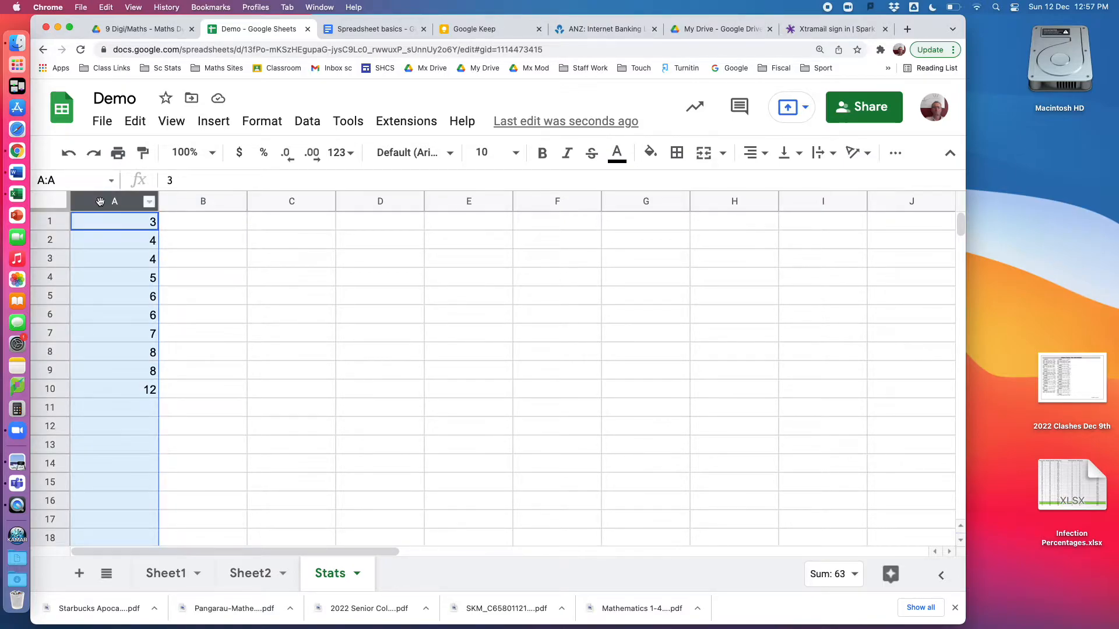
left_click(214, 123)
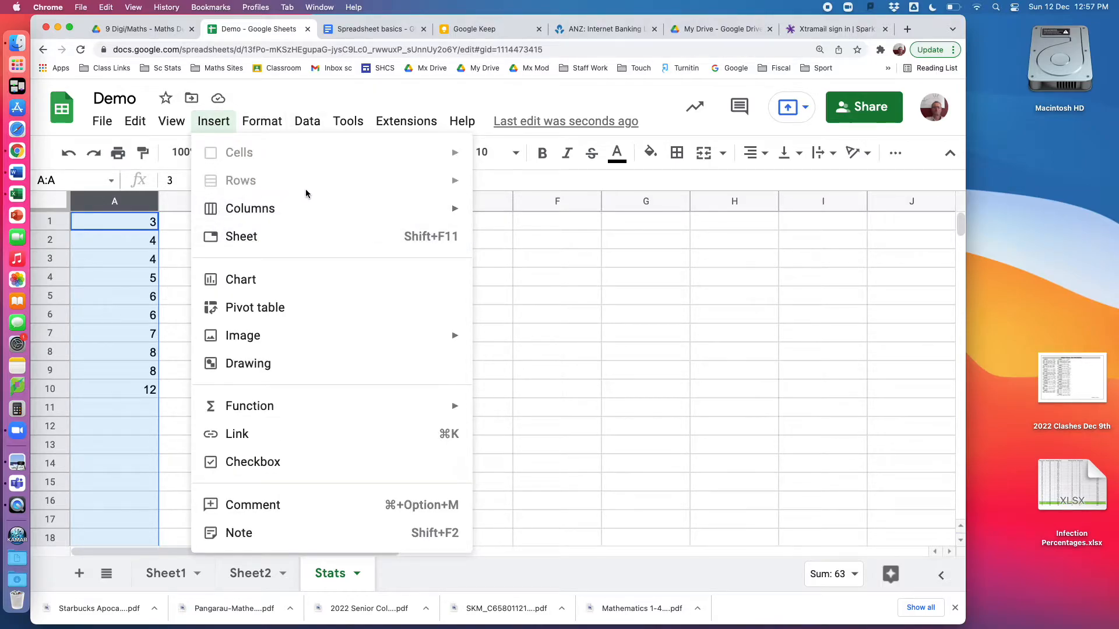
left_click(567, 318)
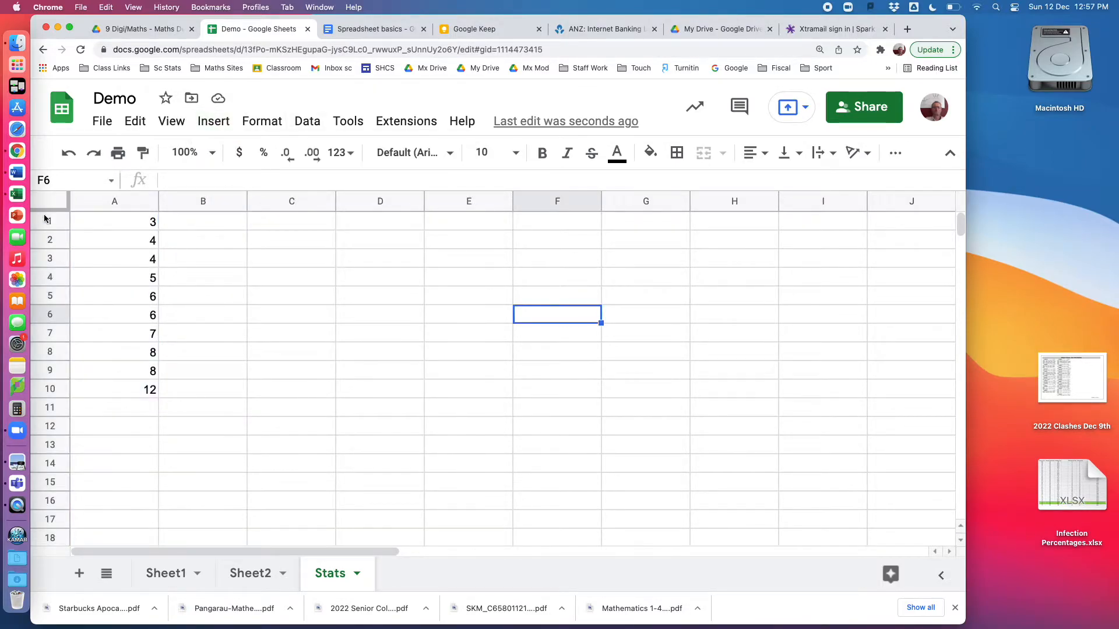
Insert a new empty column to the left of the data column
left_click(117, 201)
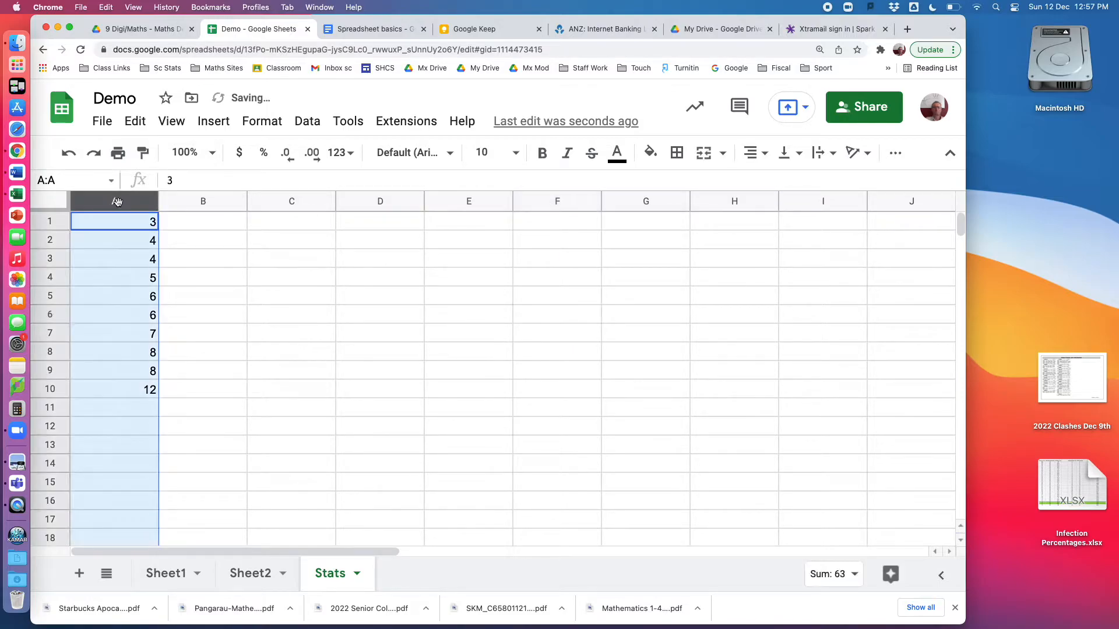
left_click(217, 122)
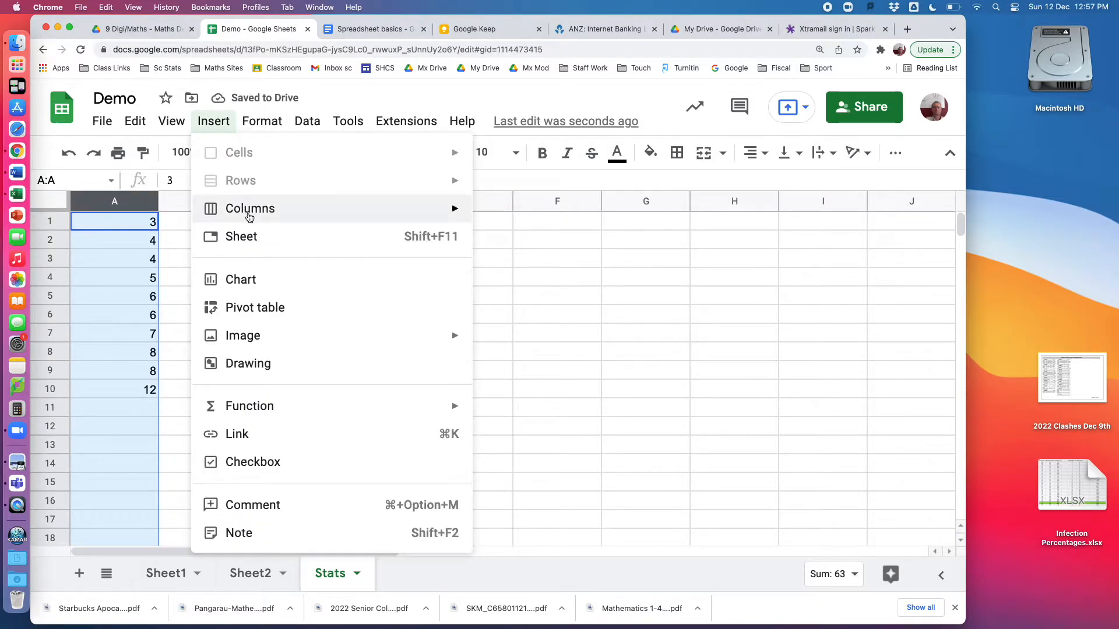
mouse_move(247, 212)
left_click(526, 220)
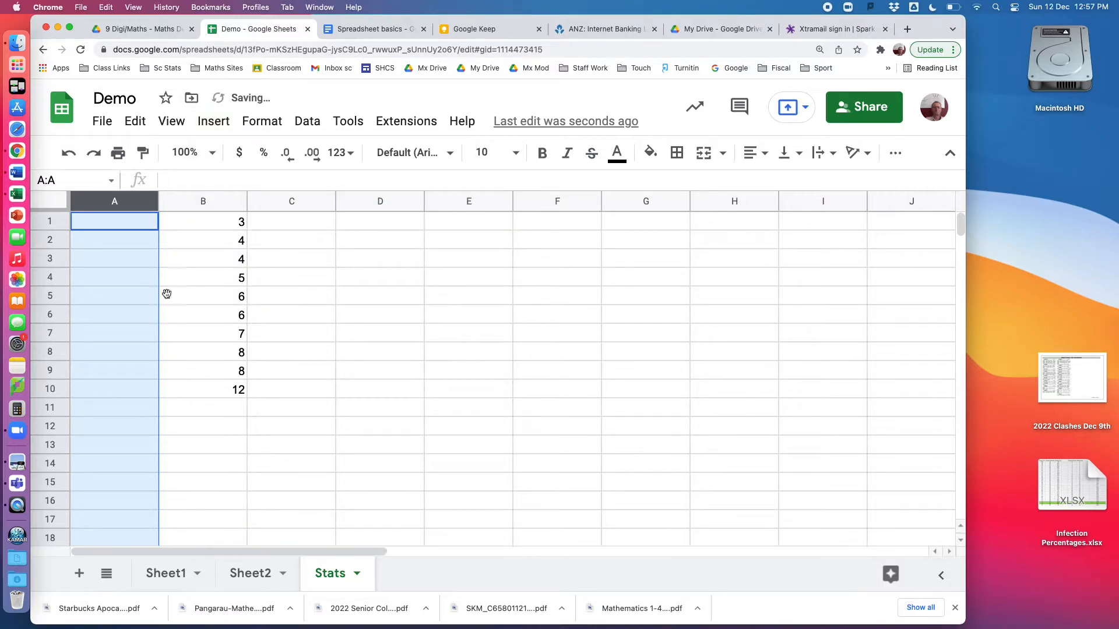
left_click(429, 387)
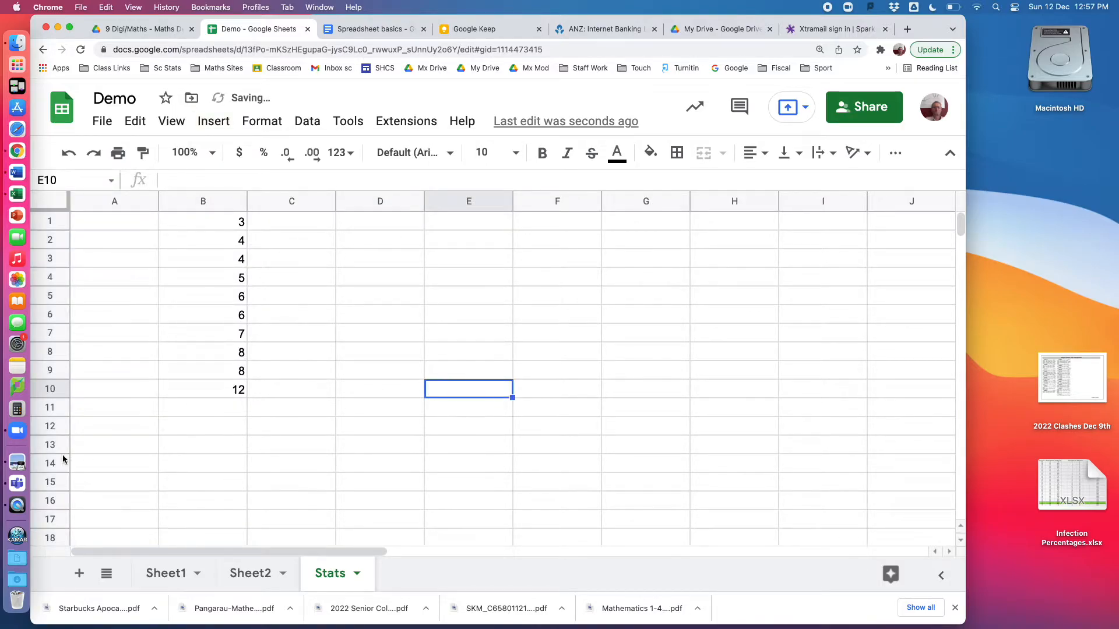
Label cell A11 as Sum
left_click(101, 411)
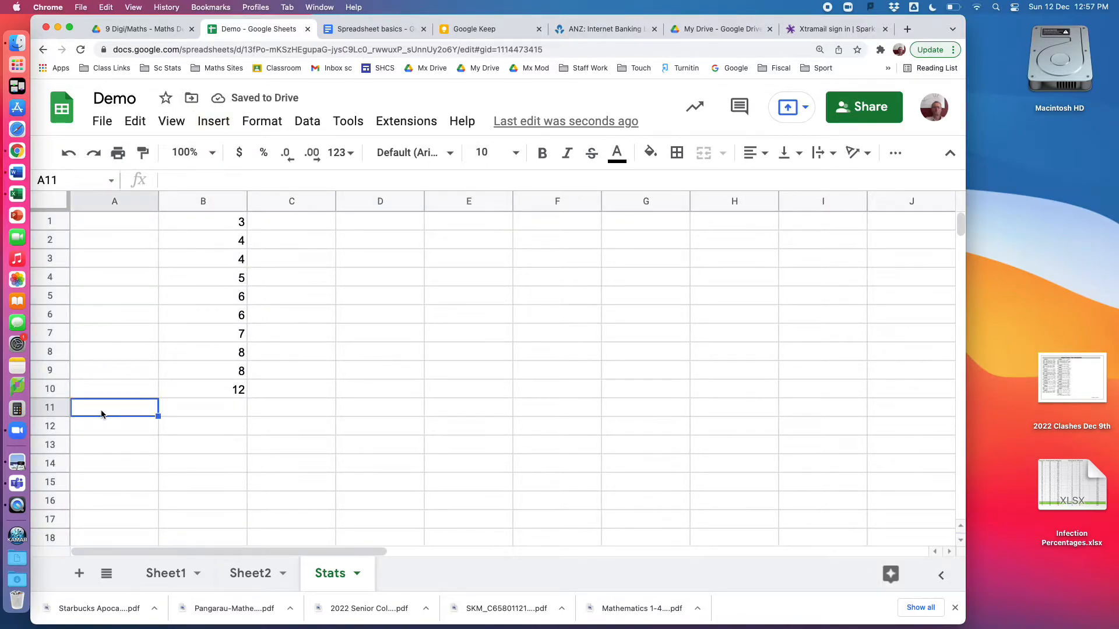
type("Sum")
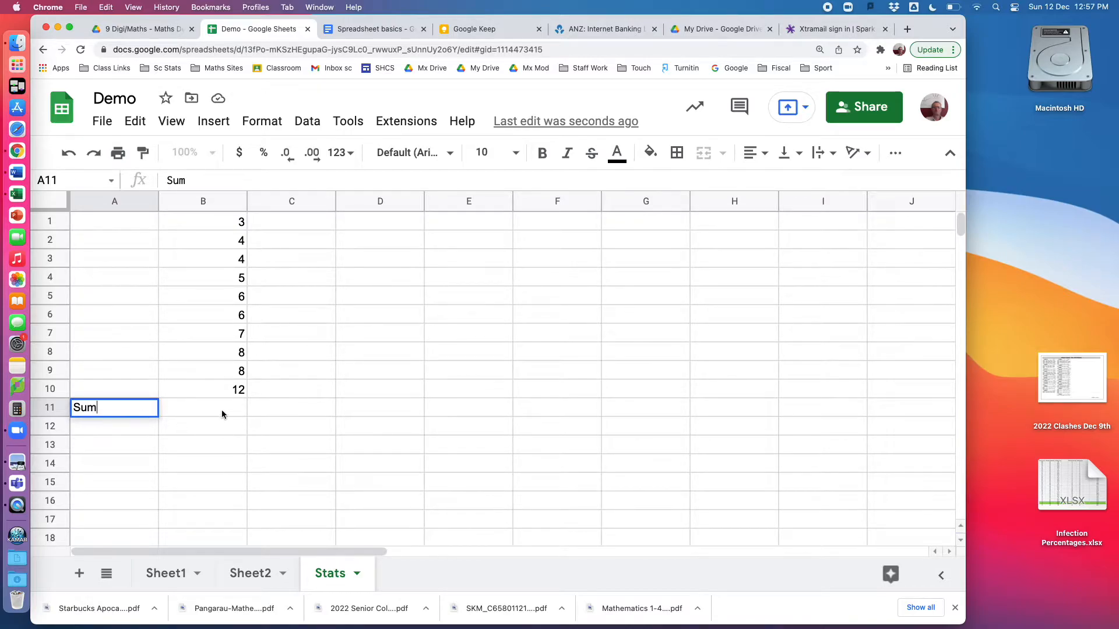
left_click(222, 411)
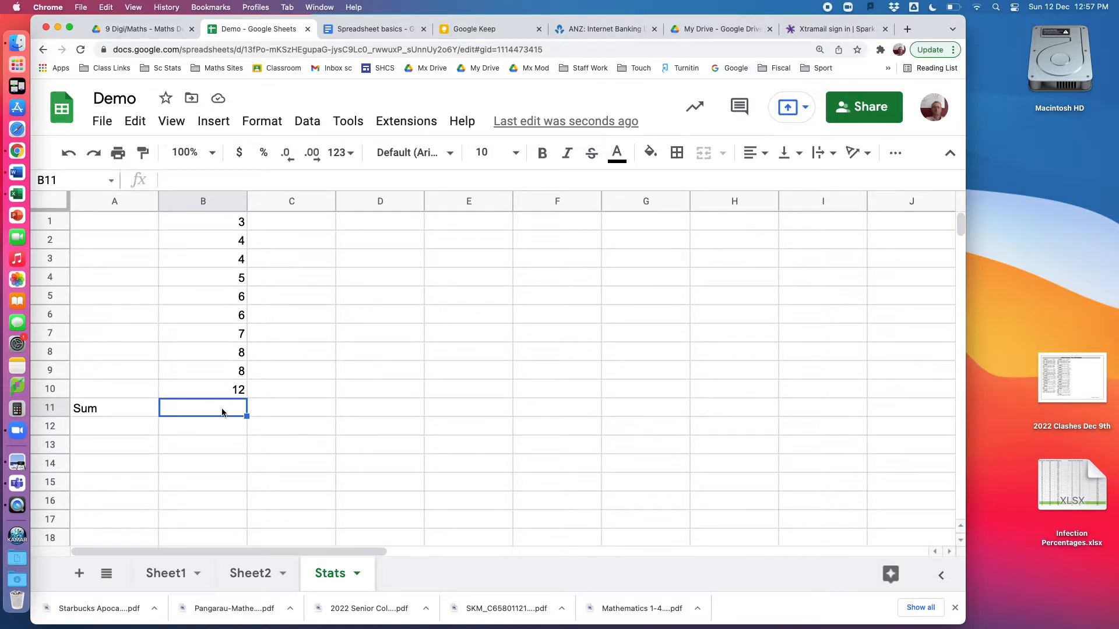
Enter a SUM formula in B11 using the suggested range B1:B10
type("=")
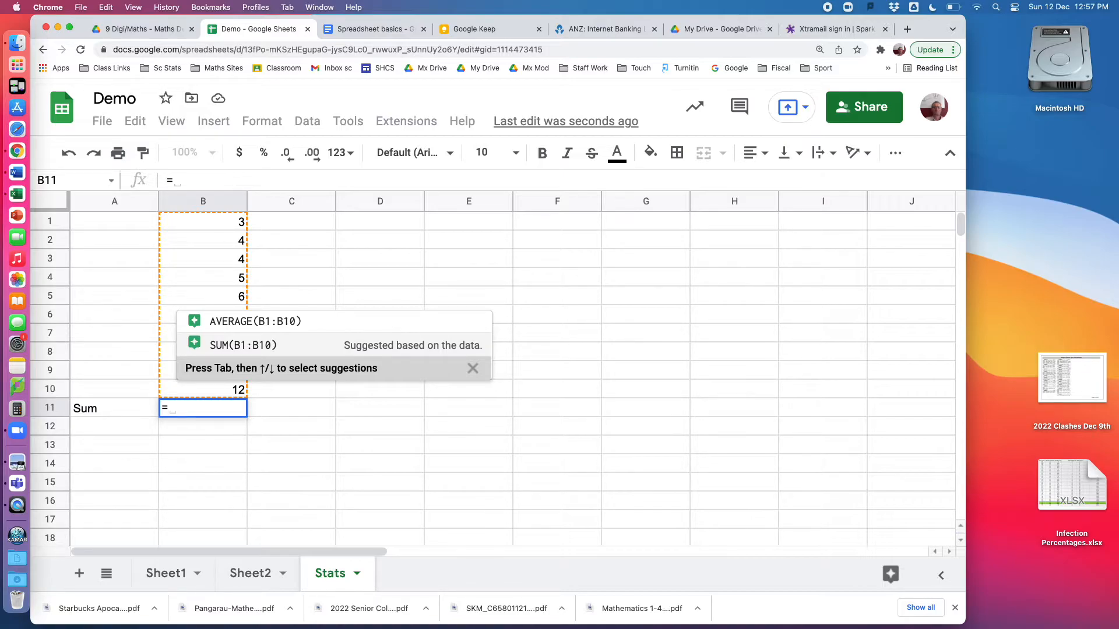
type("su")
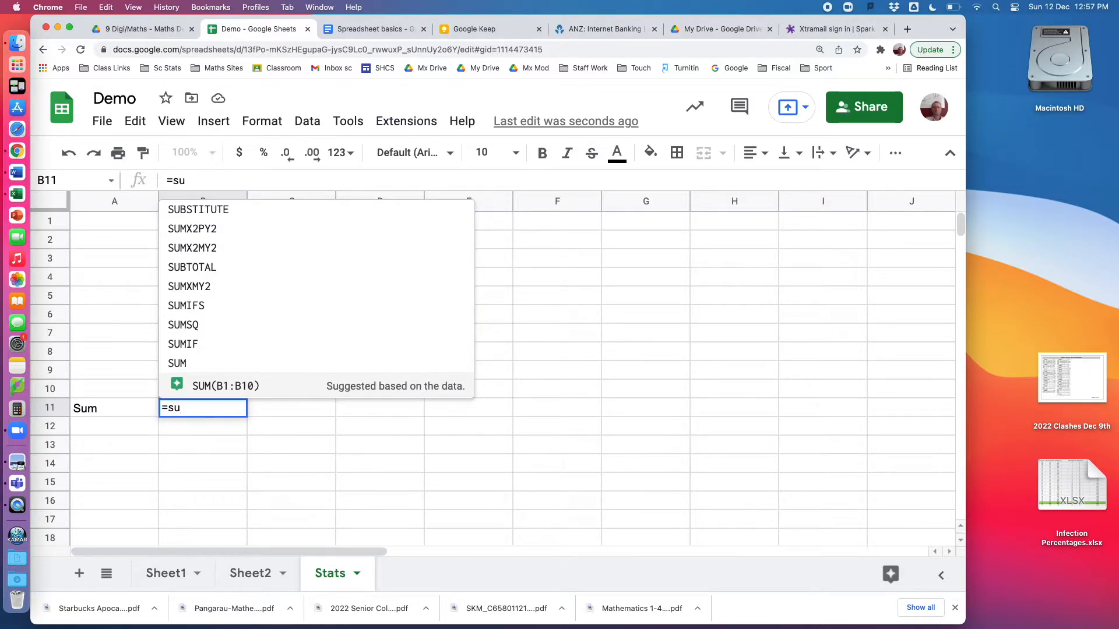
type("m")
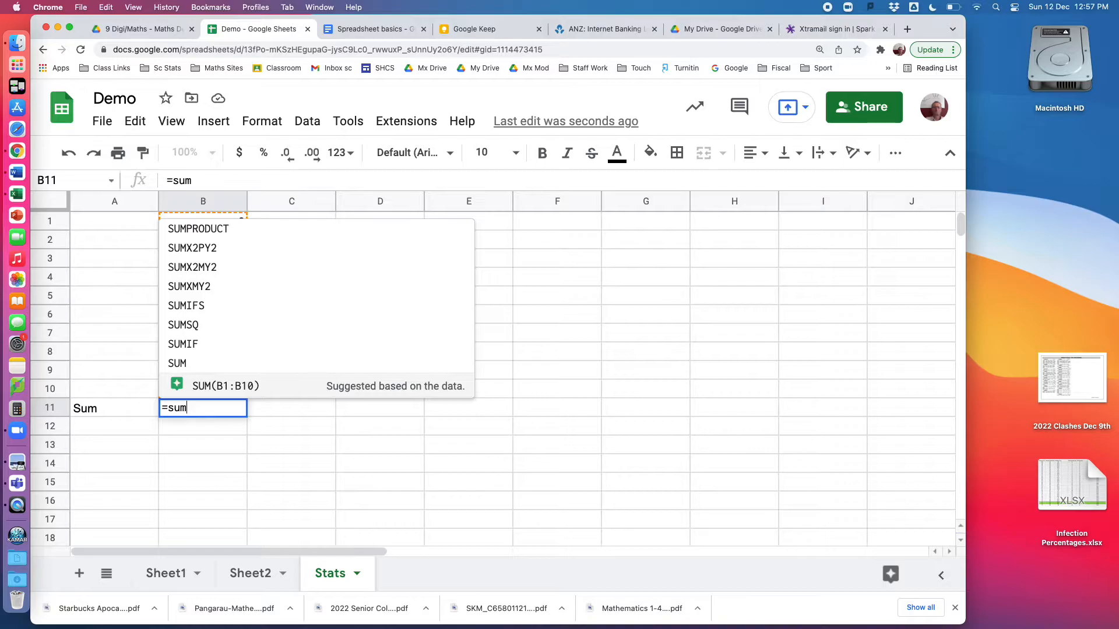
left_click(204, 387)
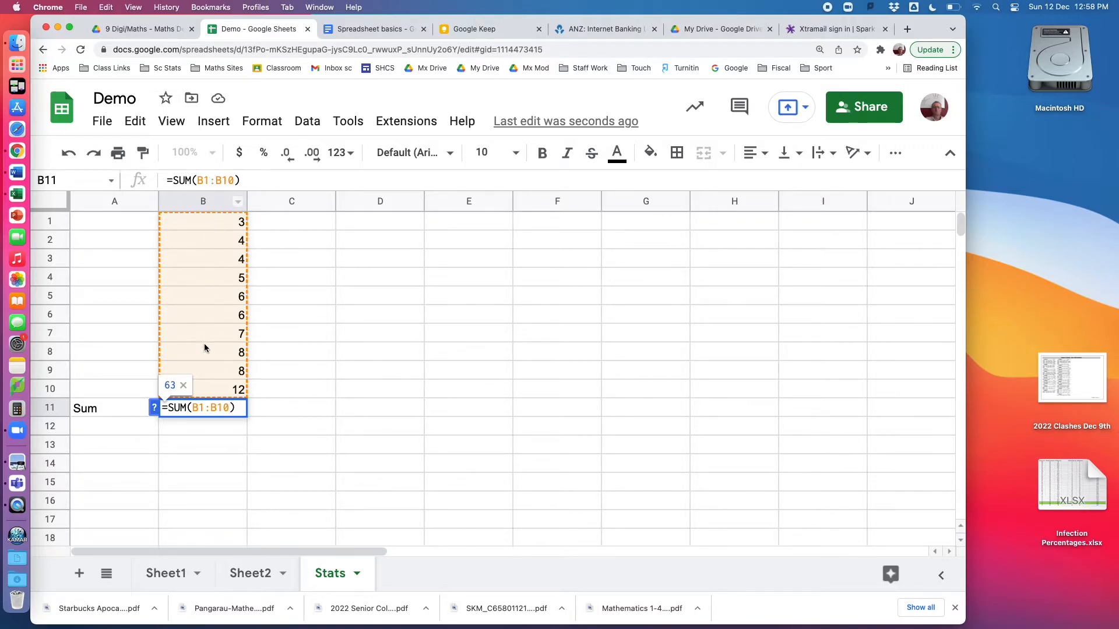
Try a comma instead of the colon in B11's SUM formula, restore the colon, and confirm =SUM(B1:B10)
left_click(217, 181)
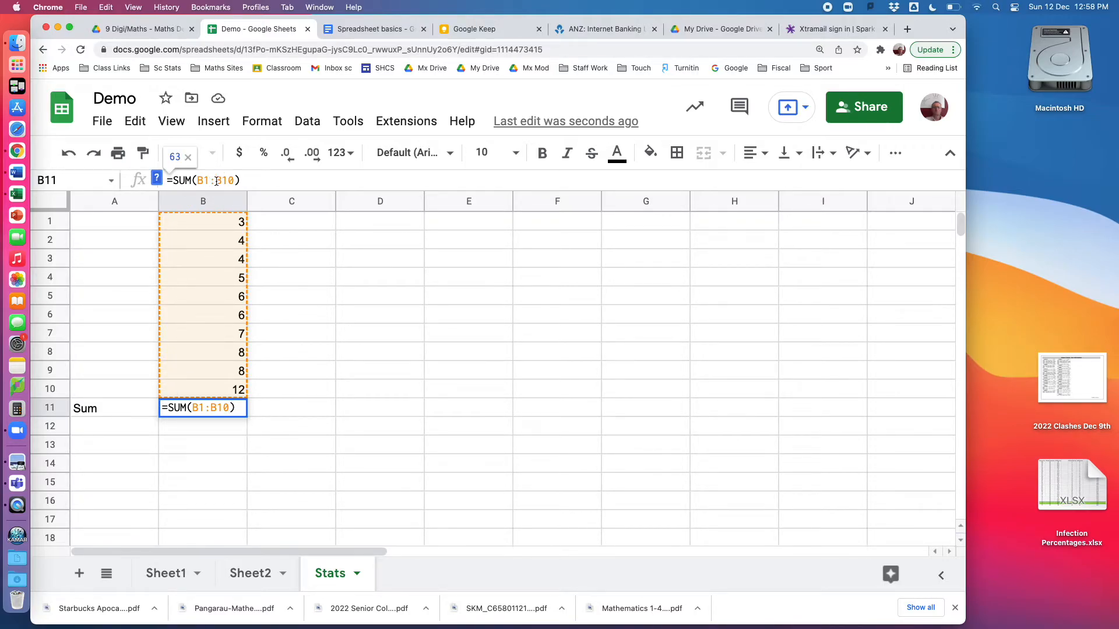
key("BackSpace")
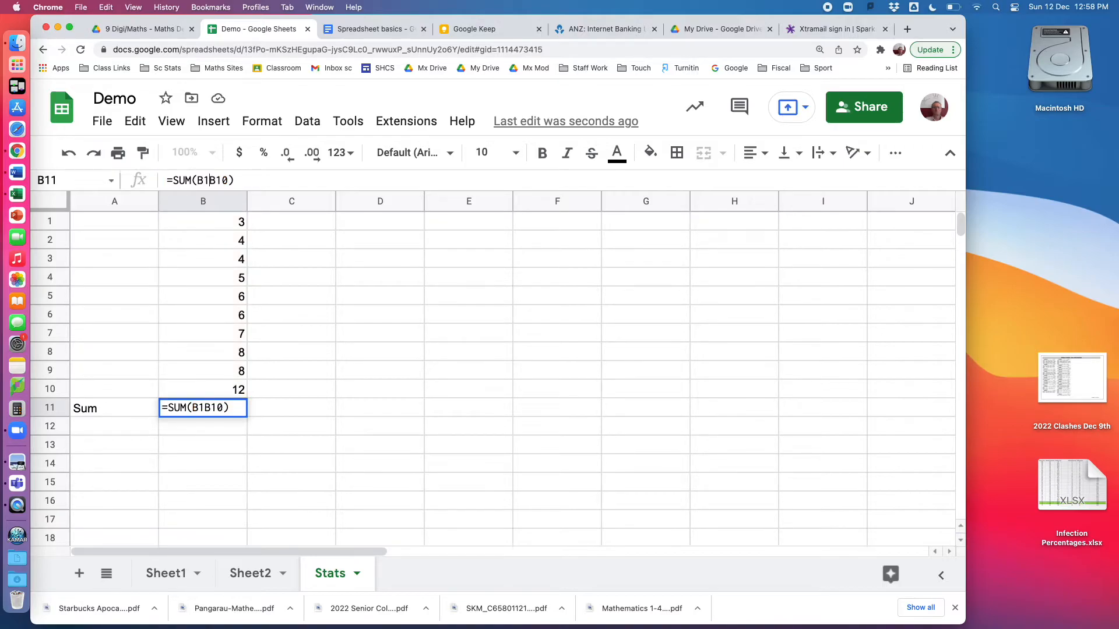
type(",")
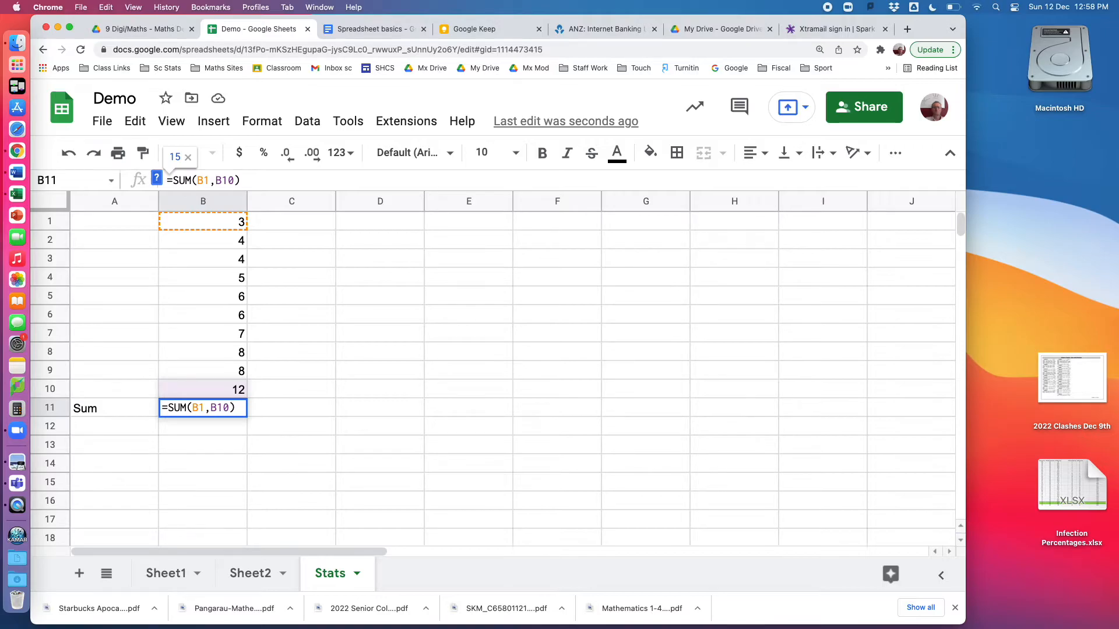
key("BackSpace")
type(":")
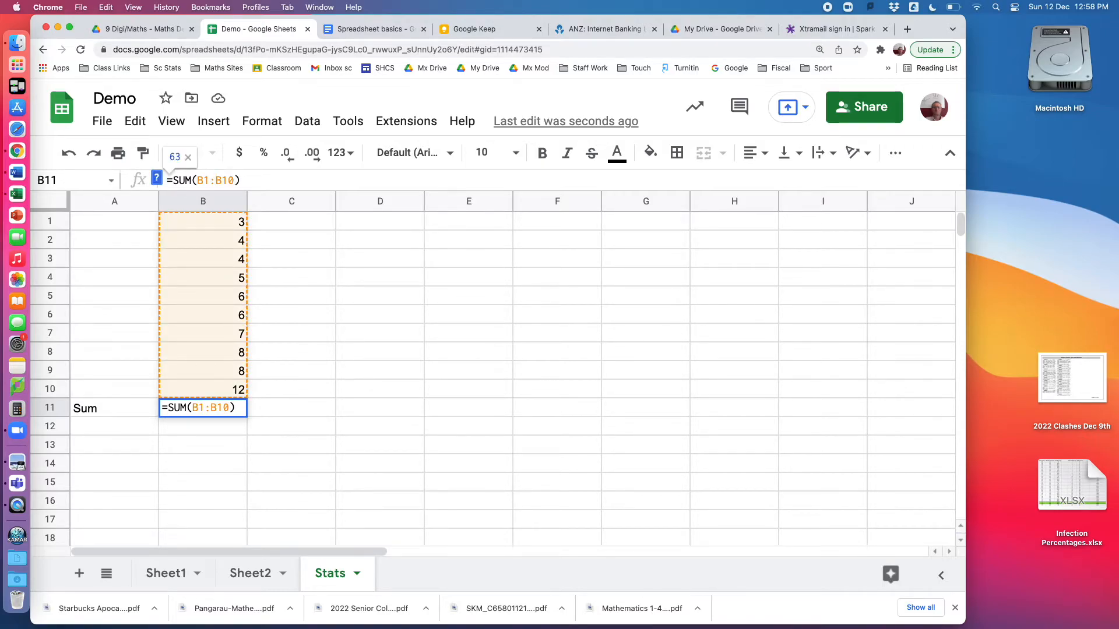
key("Return")
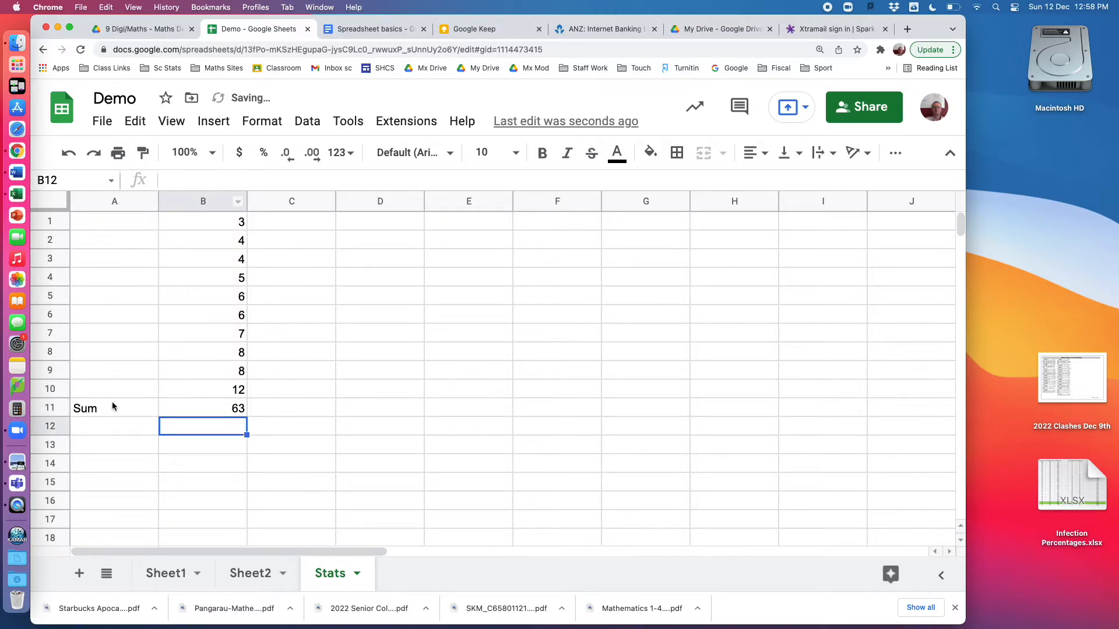
Label A12 as Average and enter the suggested AVERAGE(B1:B10) formula in B12
left_click(86, 432)
type("Average")
left_click(215, 431)
type("=")
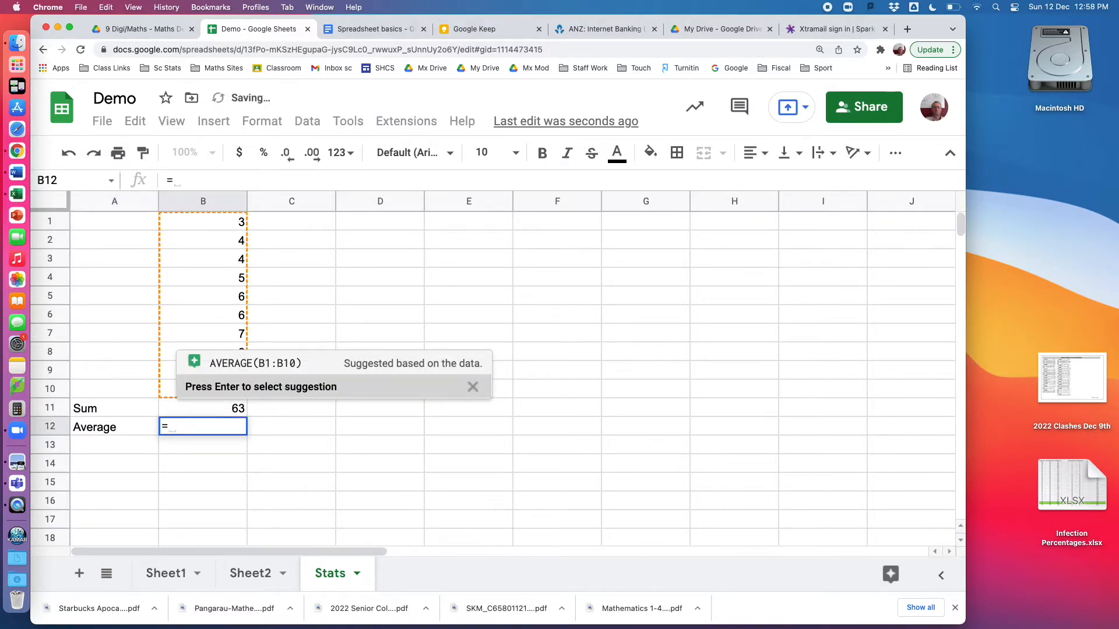
left_click(248, 366)
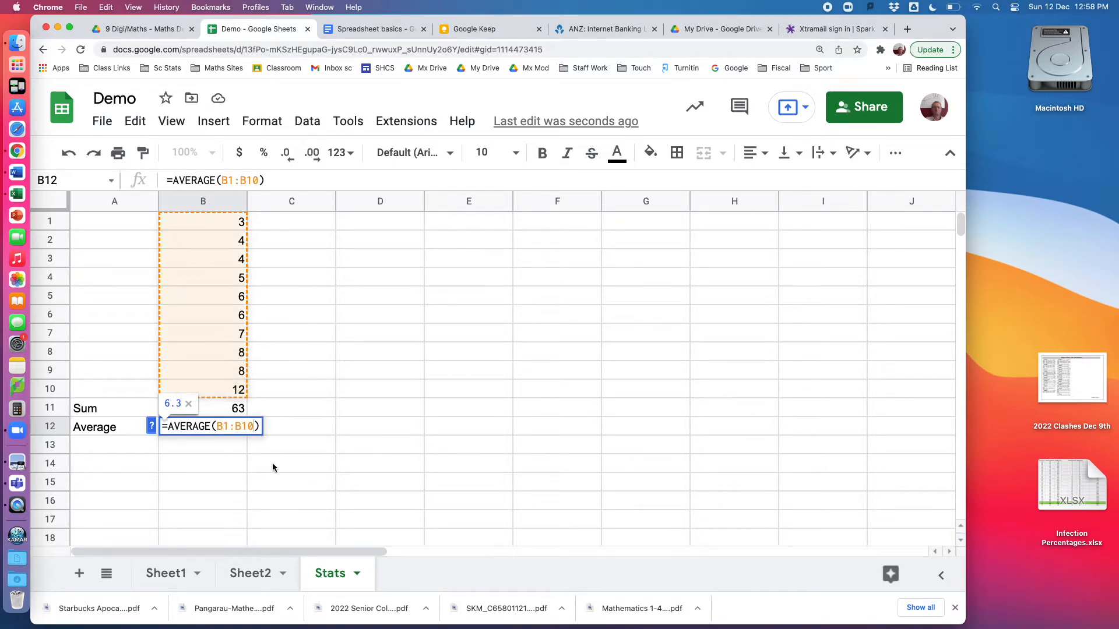
key("Return")
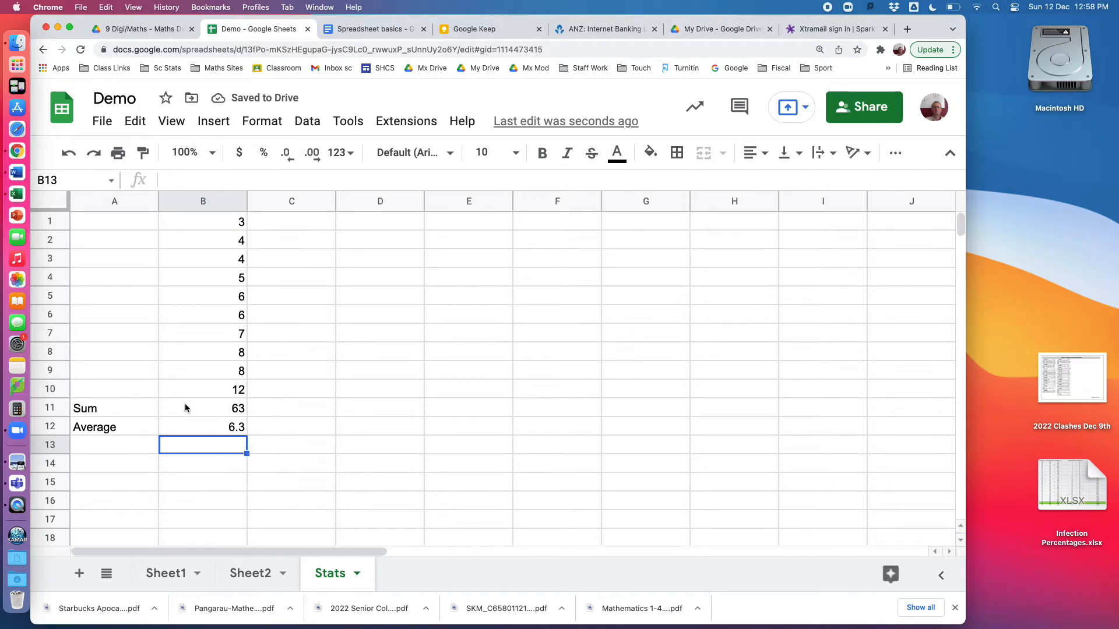
Insert a blank row above the Sum row
left_click(48, 408)
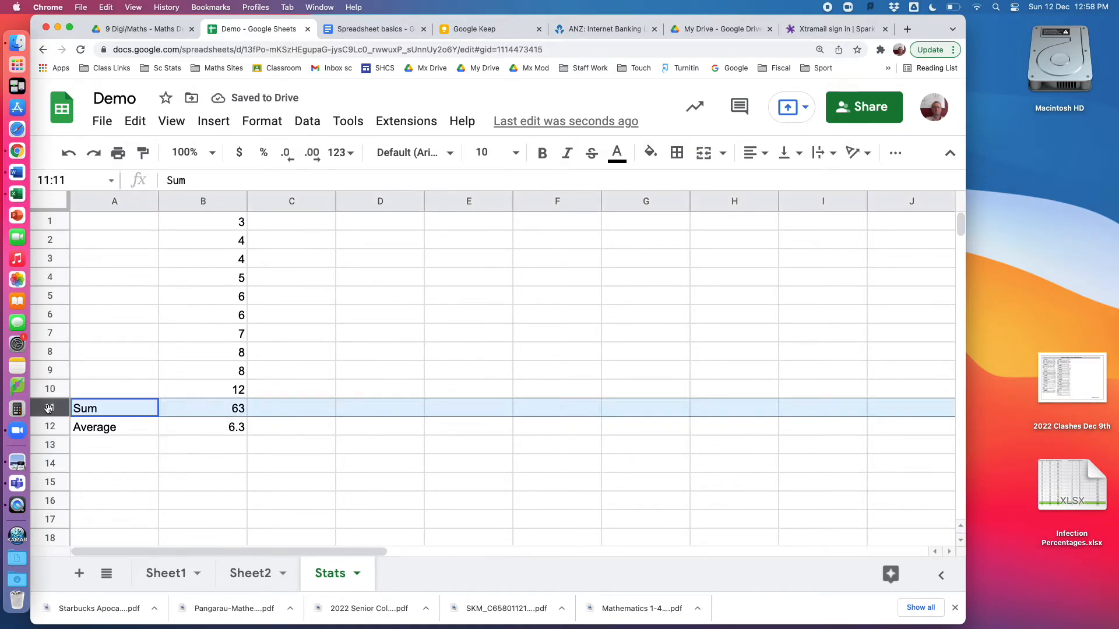
left_click(219, 121)
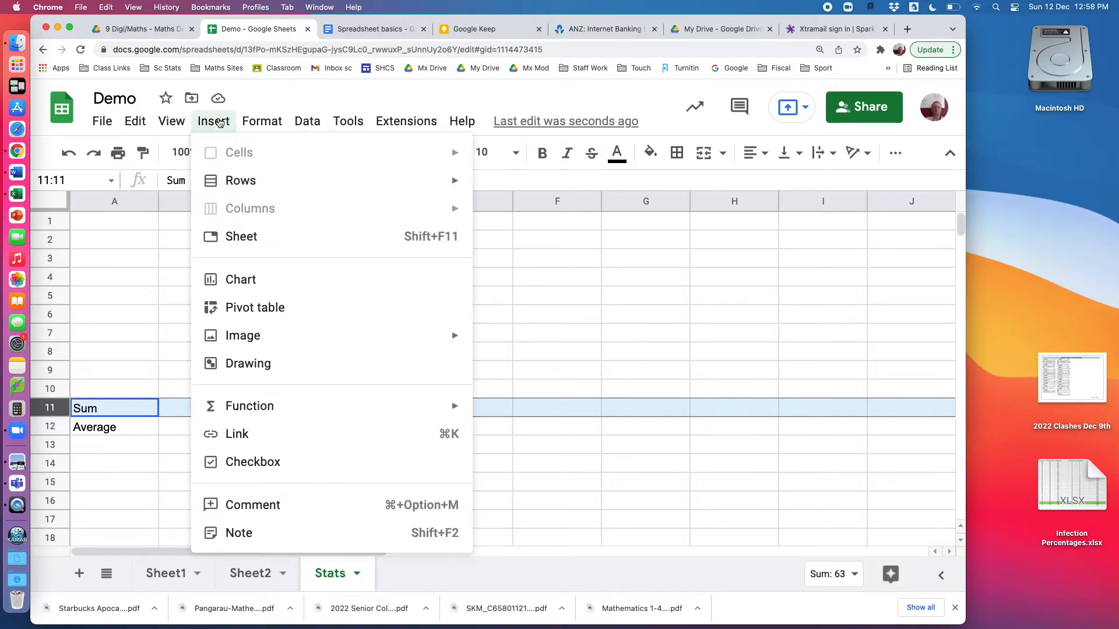
mouse_move(448, 182)
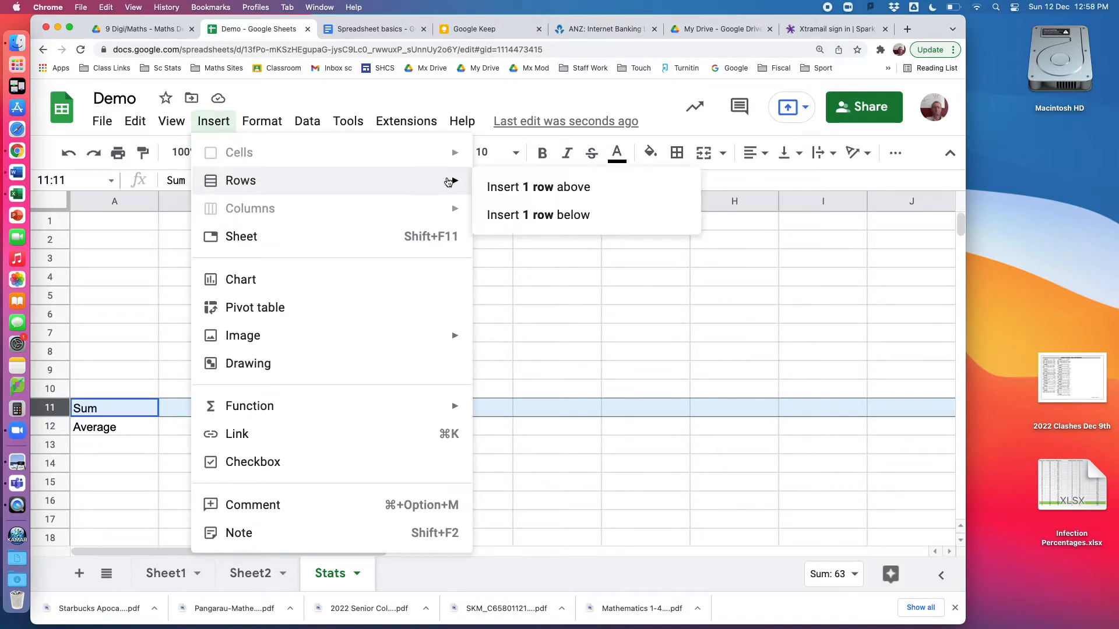
left_click(520, 186)
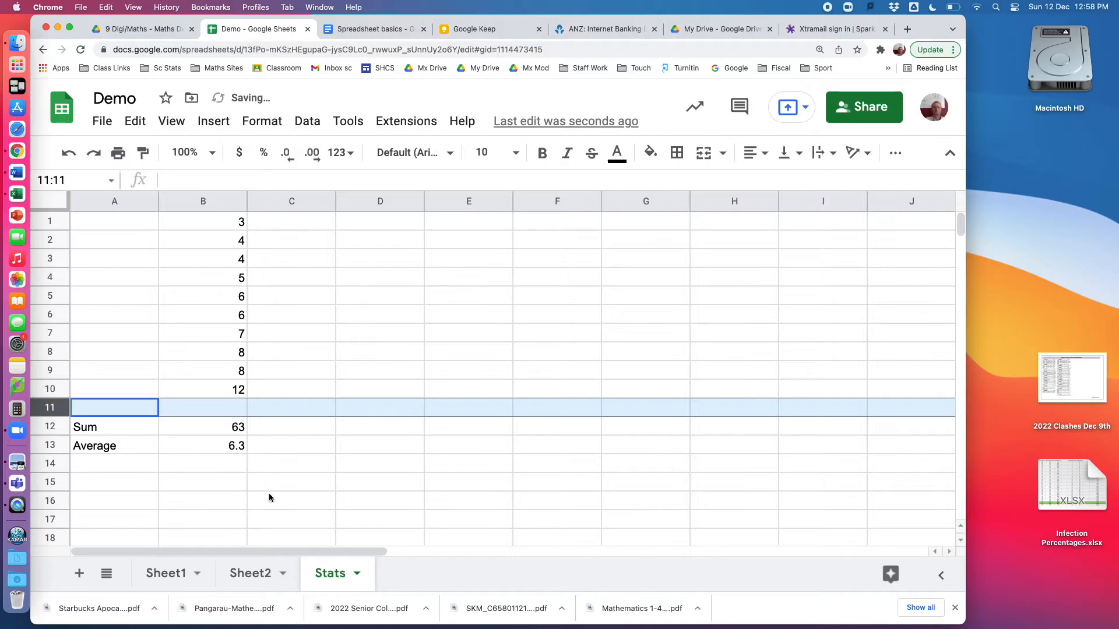
Change the data values in B8 to 7 and in B10 to 120
left_click(221, 427)
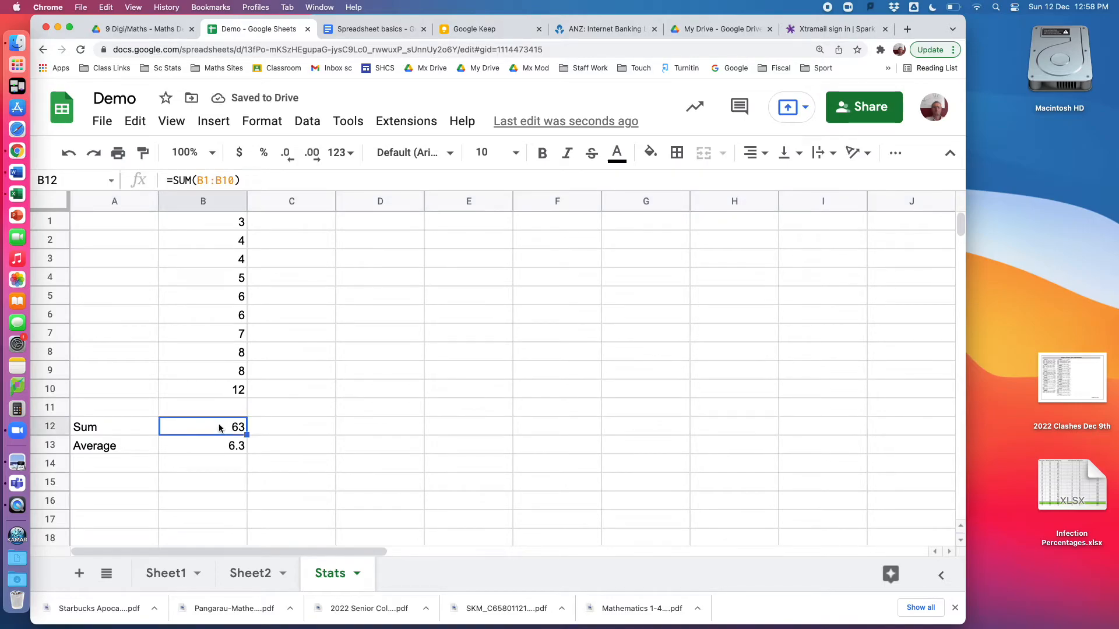
key("Up")
key("Up")
key("Up")
key("Up")
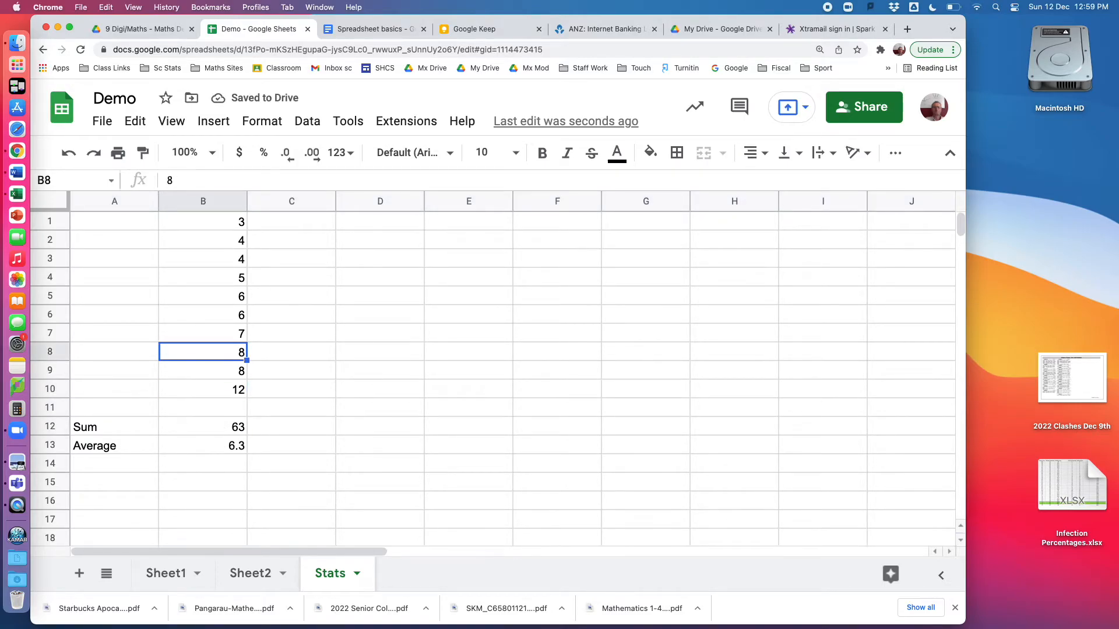
type("7")
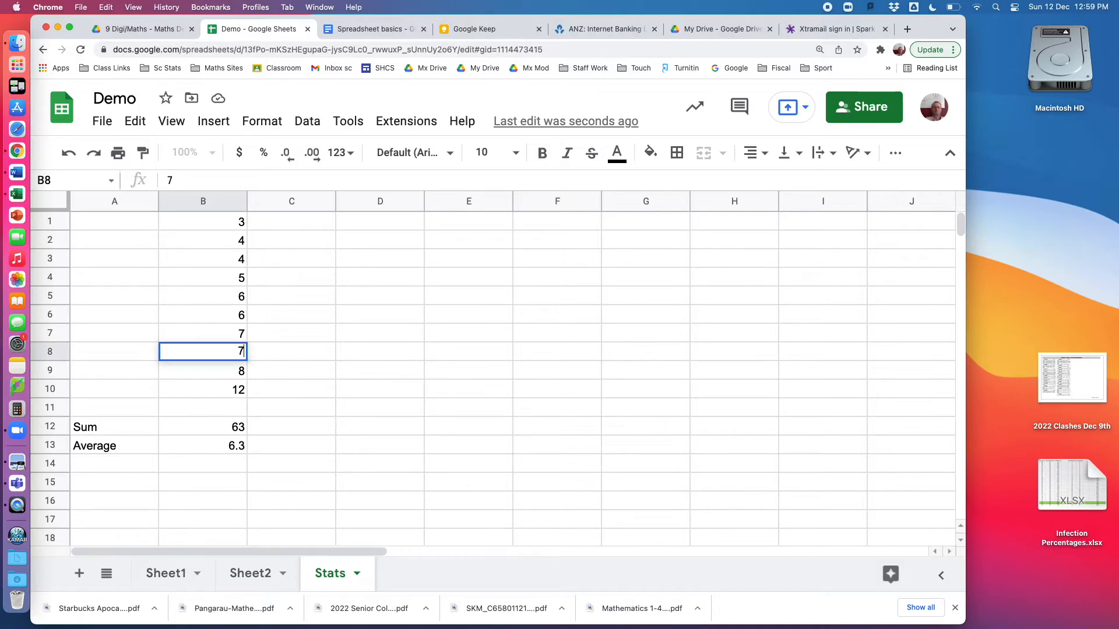
key("Return")
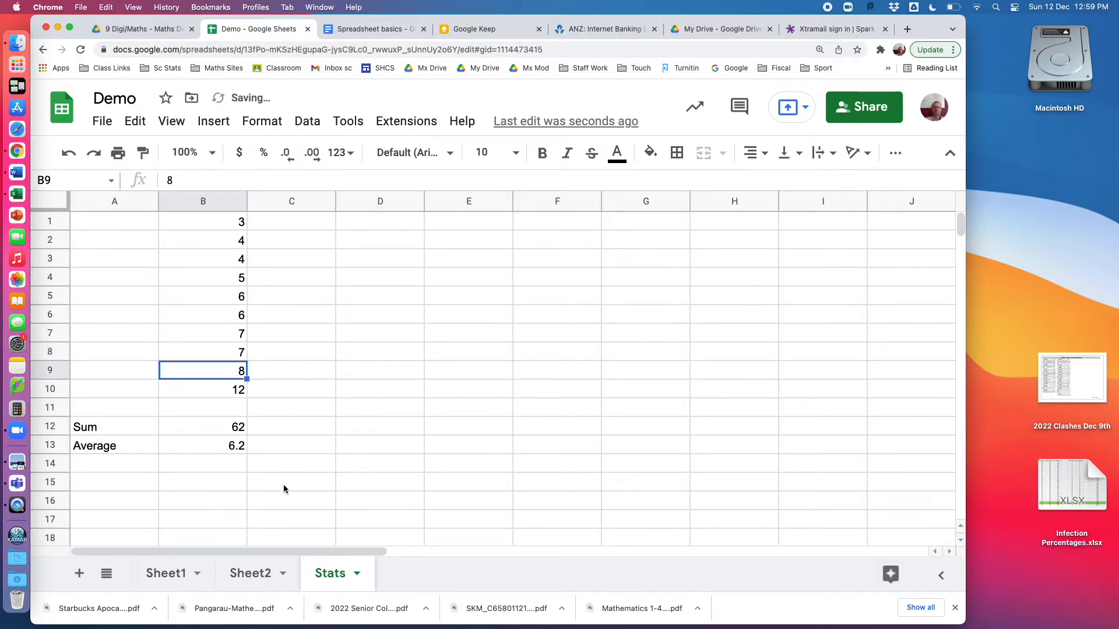
left_click(215, 394)
type("120")
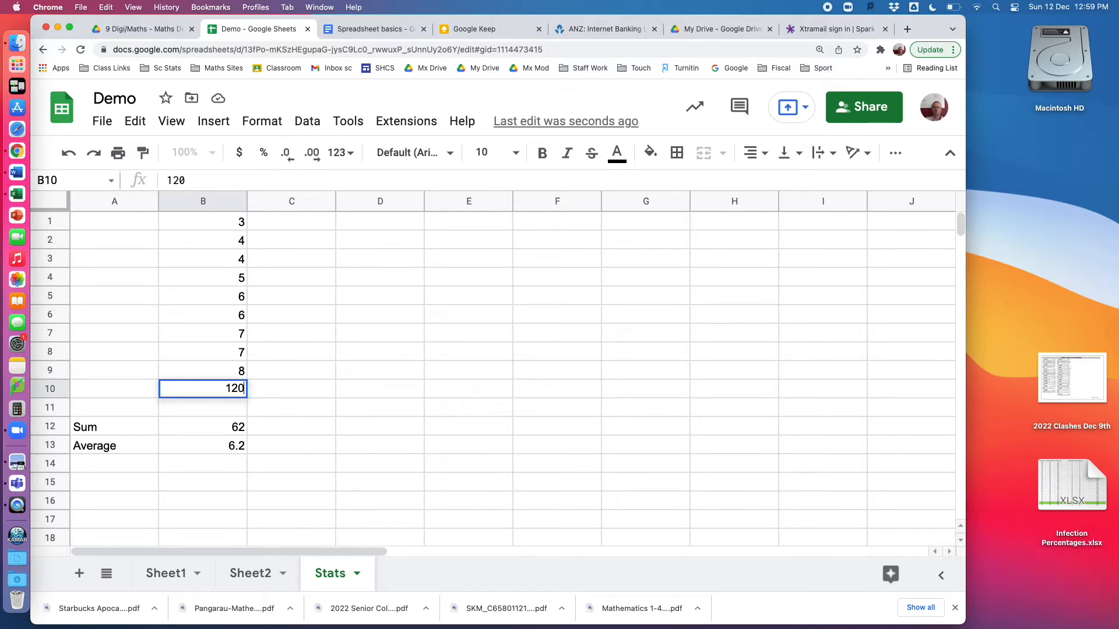
key("Return")
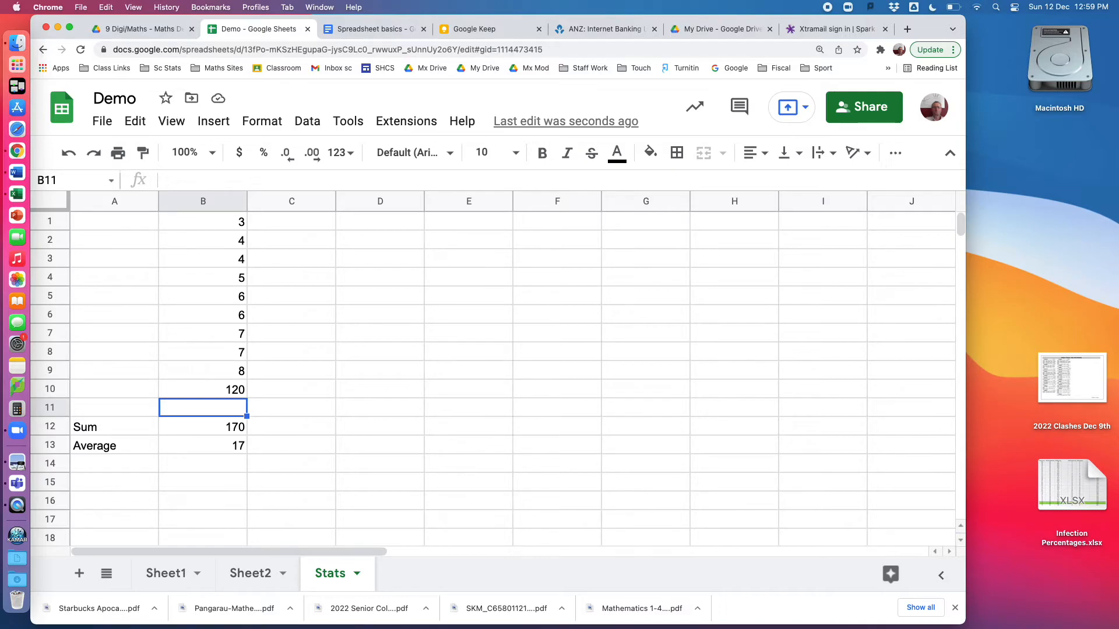
Enter a second data set in C1:C10: 3, 5, 6, 6, 8, 5, 9, 9, 9, 9
left_click(269, 219)
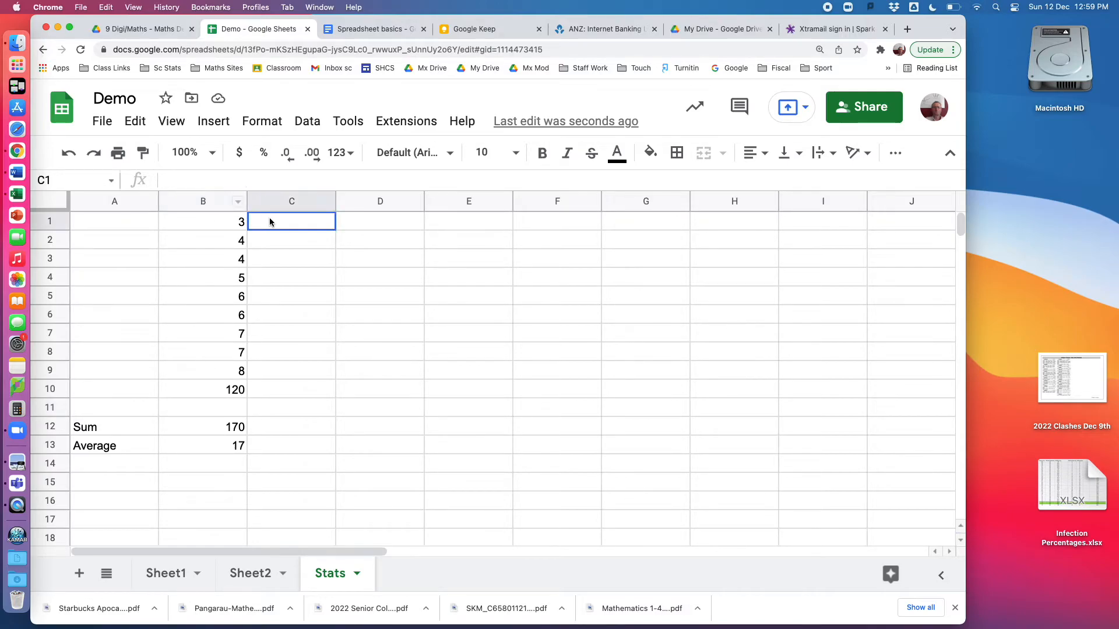
type("3")
key("Return")
type("5")
key("Return")
type("6")
key("Return")
type("6")
key("Return")
type("8")
key("Return")
key("Return")
type("9")
key("Return")
type("9")
key("Return")
type("9")
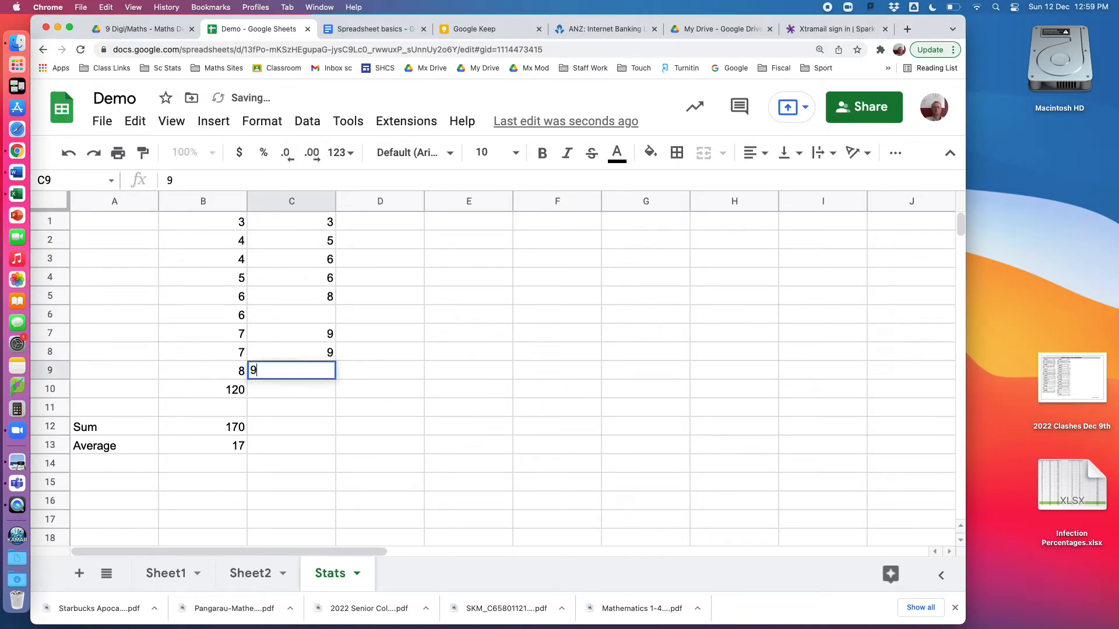
key("Return")
type("9")
key("Up")
key("Up")
key("Up")
key("Up")
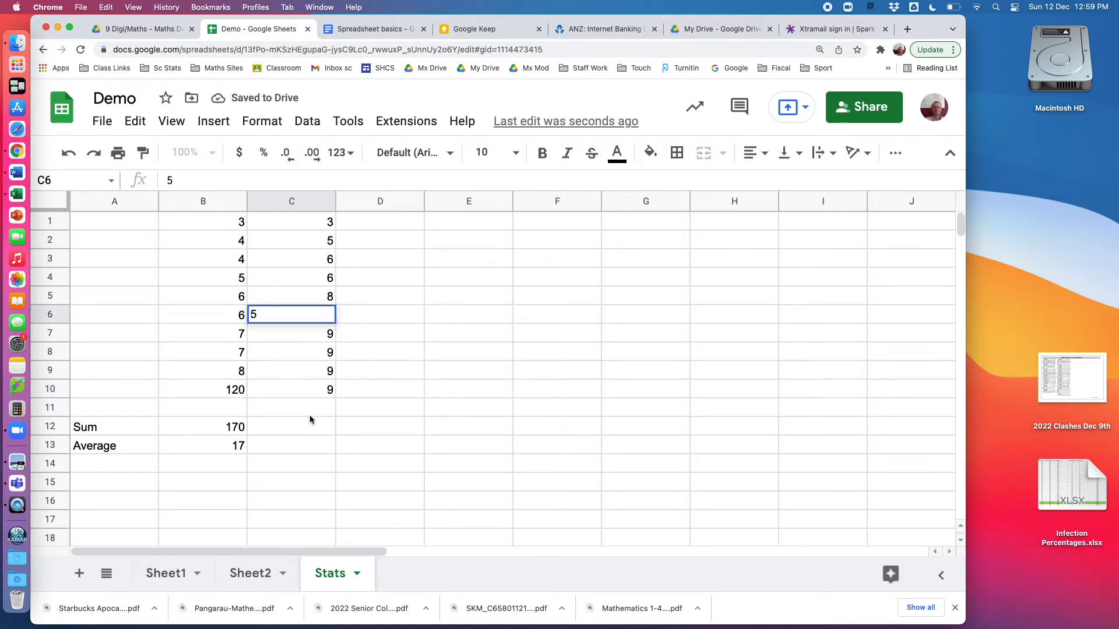
left_click(331, 503)
Copy the Sum and Average formulas across into column C and inspect the formulas in both columns
left_click_drag(224, 426, 285, 455)
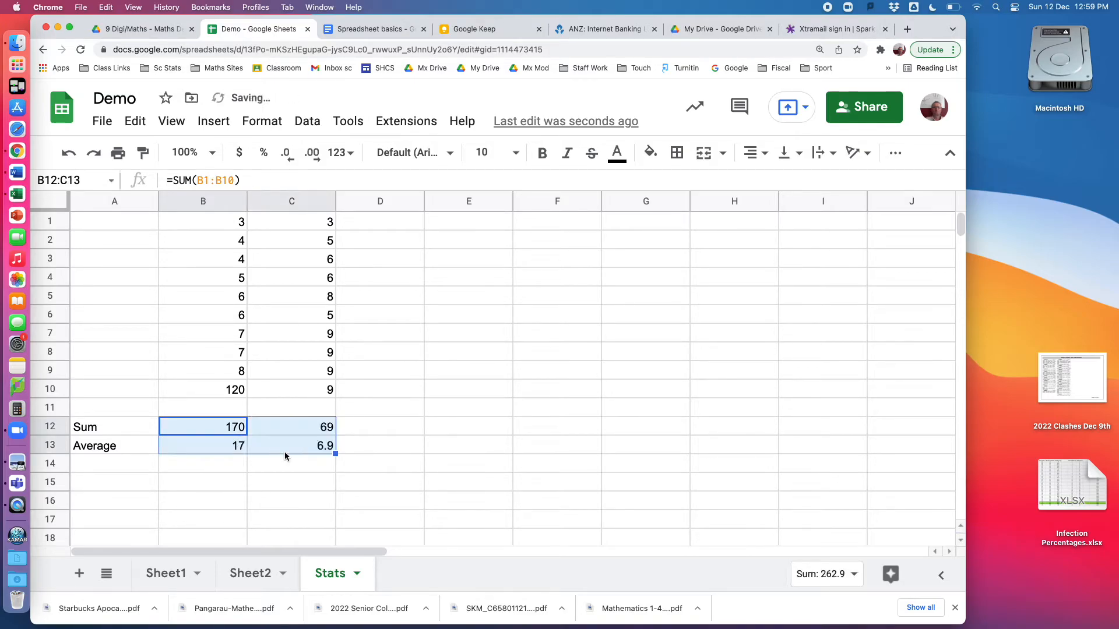
left_click(404, 480)
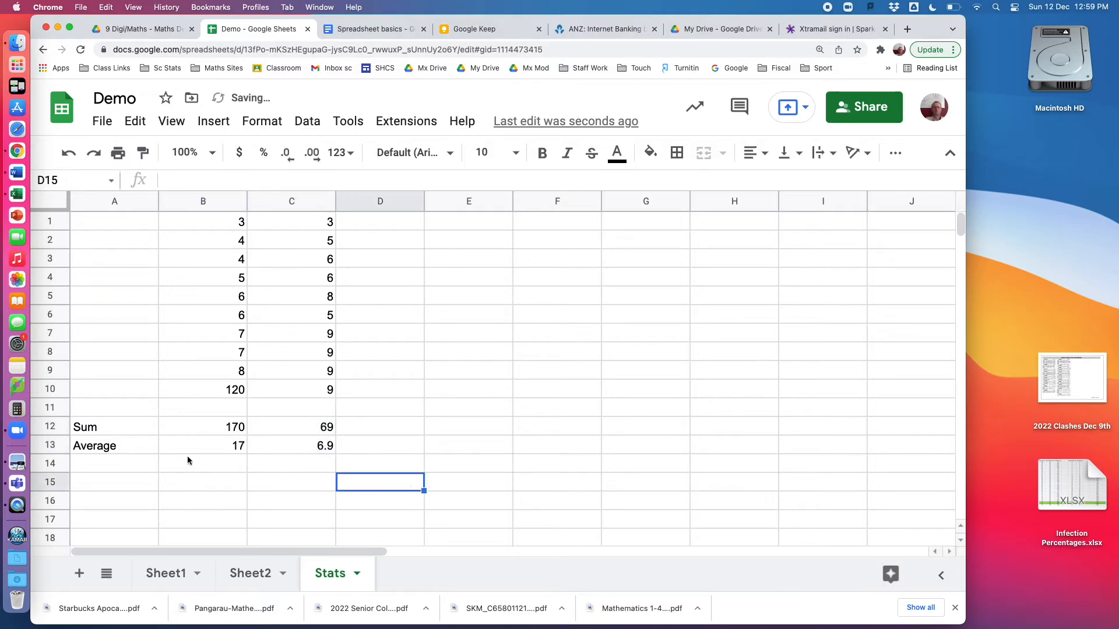
left_click(92, 429)
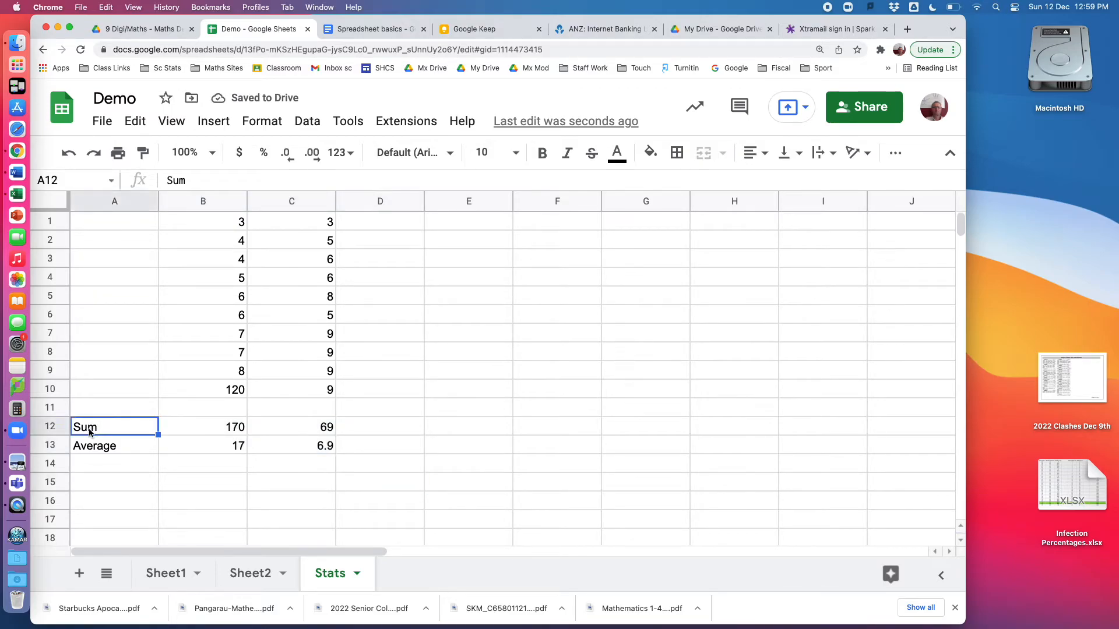
left_click(227, 433)
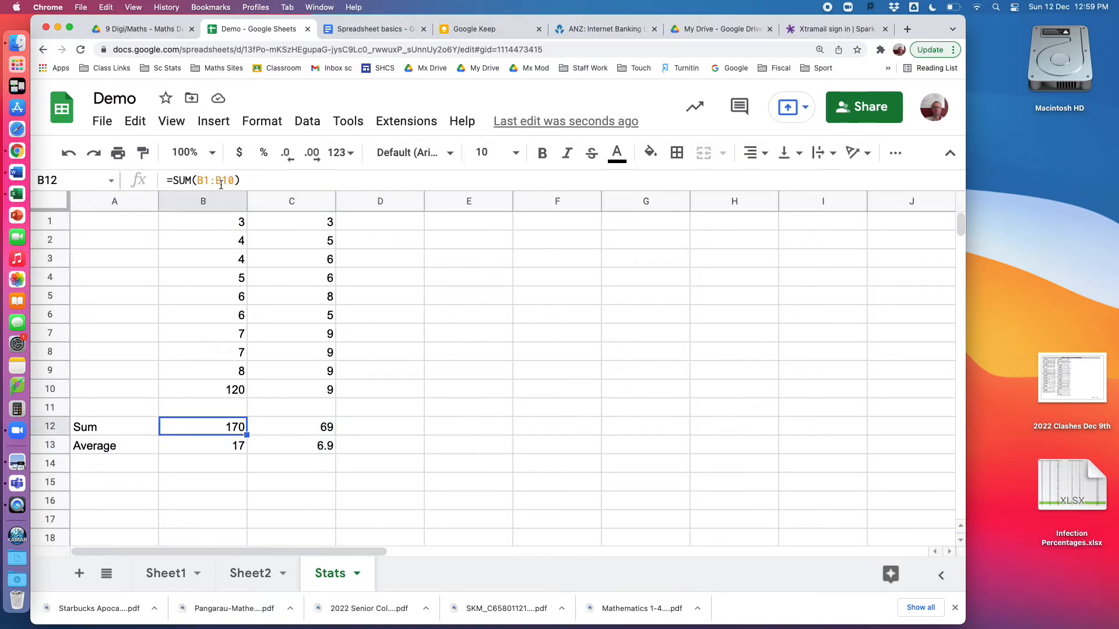
left_click(309, 431)
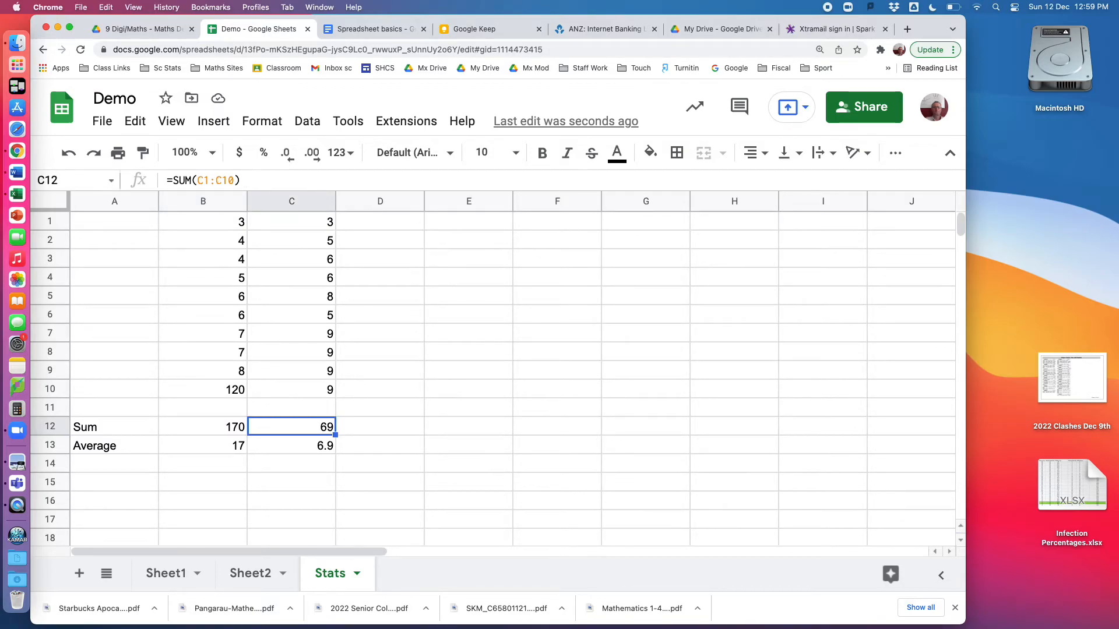
left_click(302, 446)
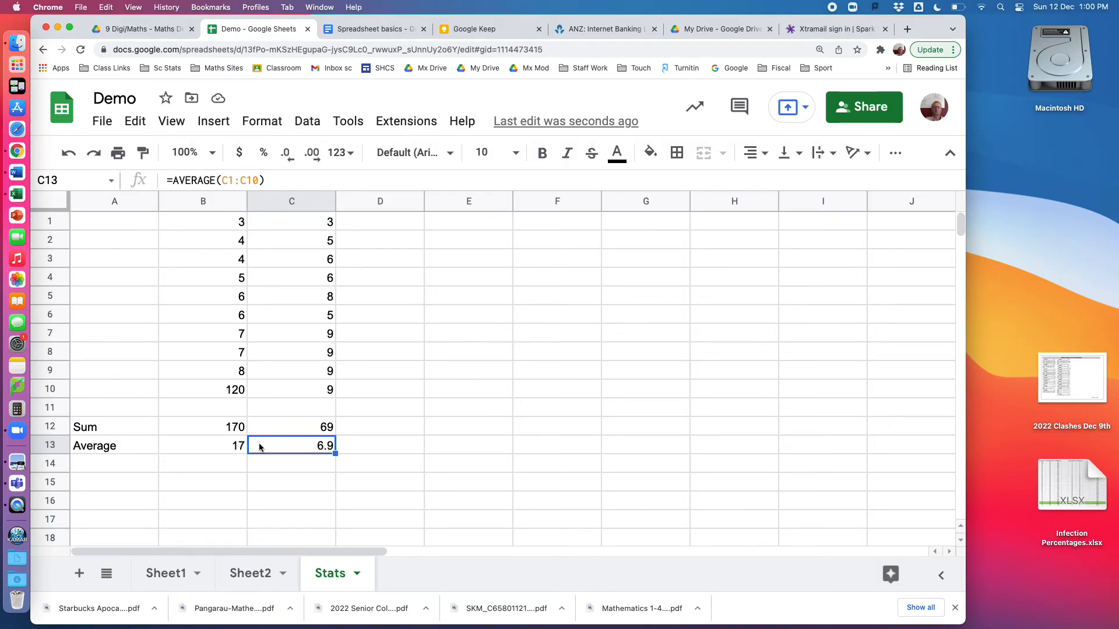
Enter a SQRT formula in C15 that takes the square root of C12
left_click(261, 484)
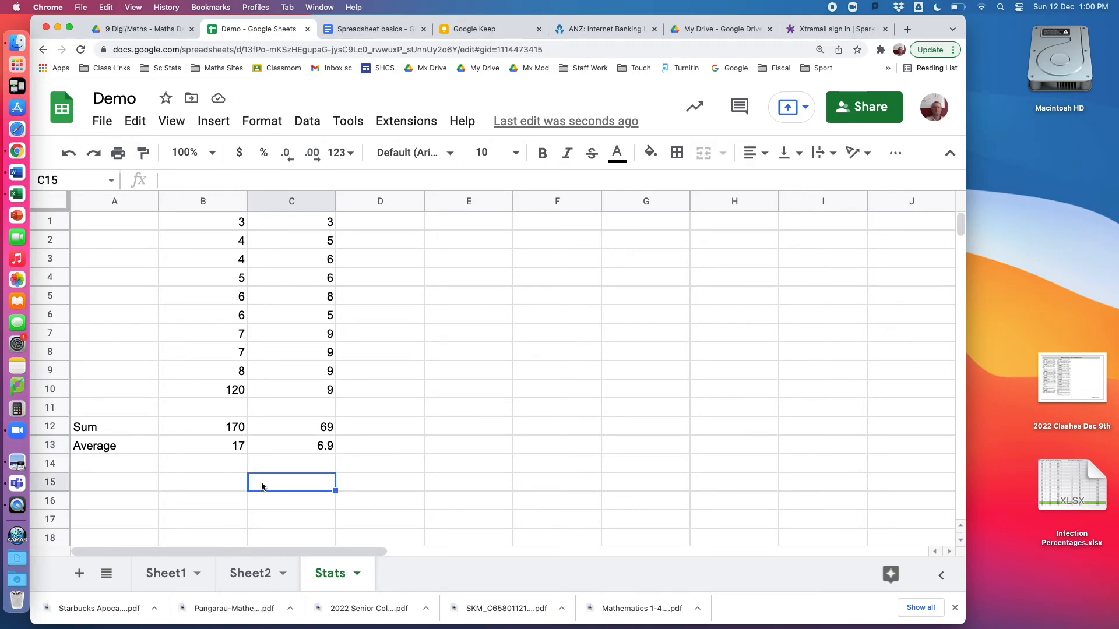
type("=")
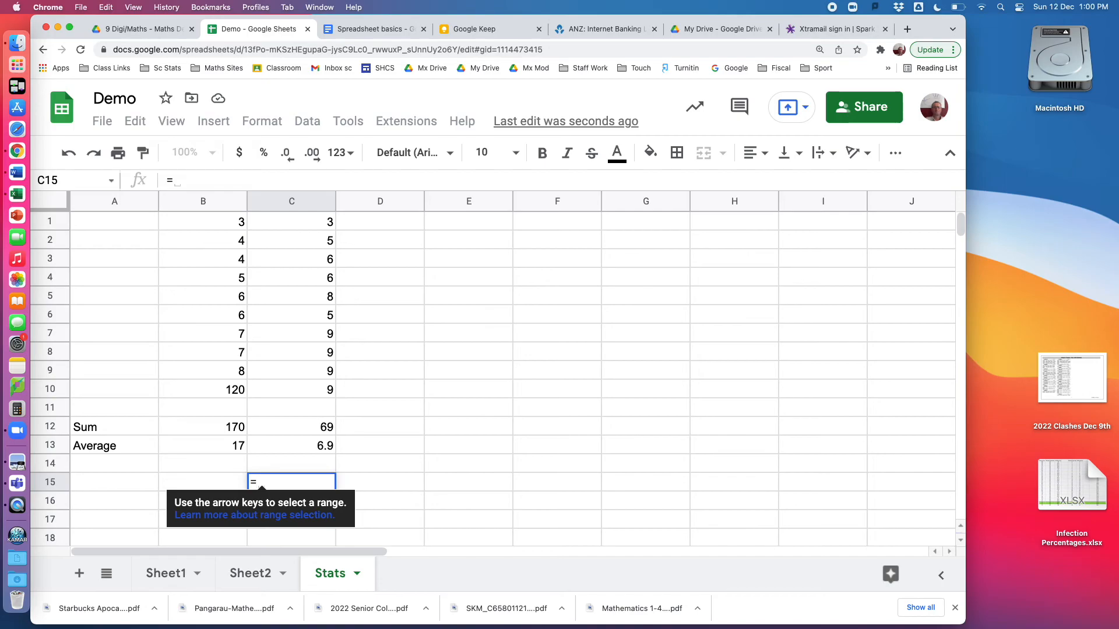
type("sq")
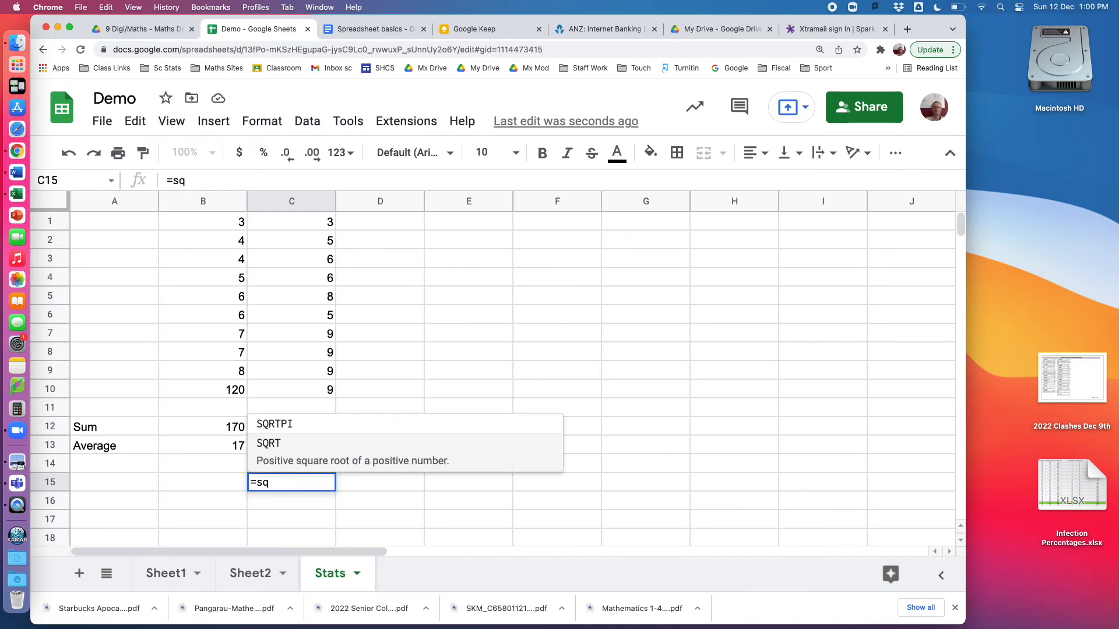
left_click(269, 444)
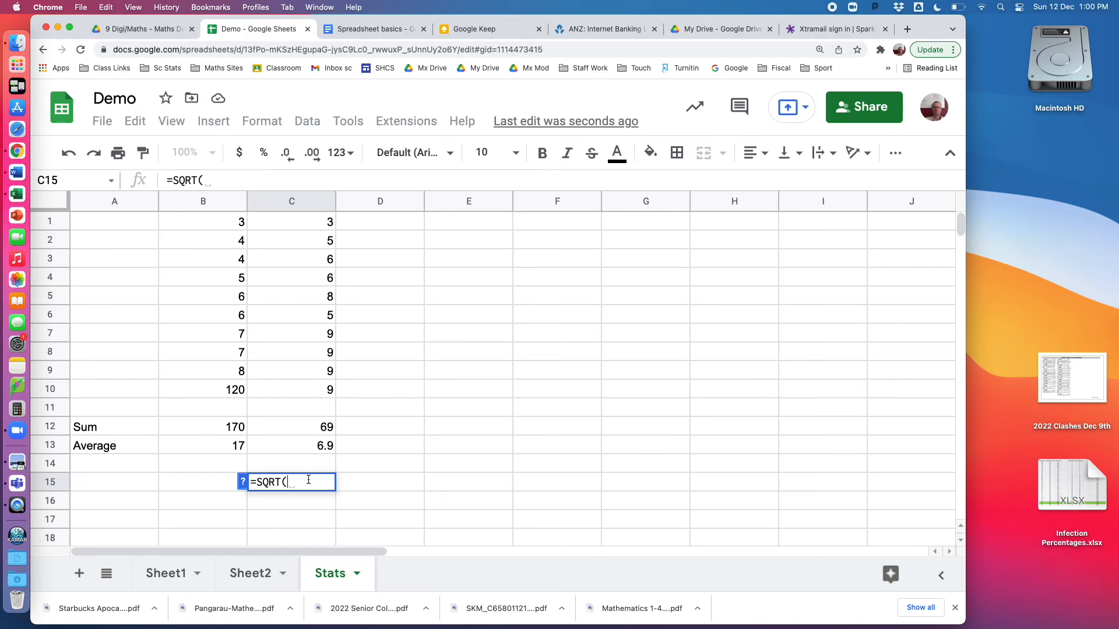
left_click(318, 428)
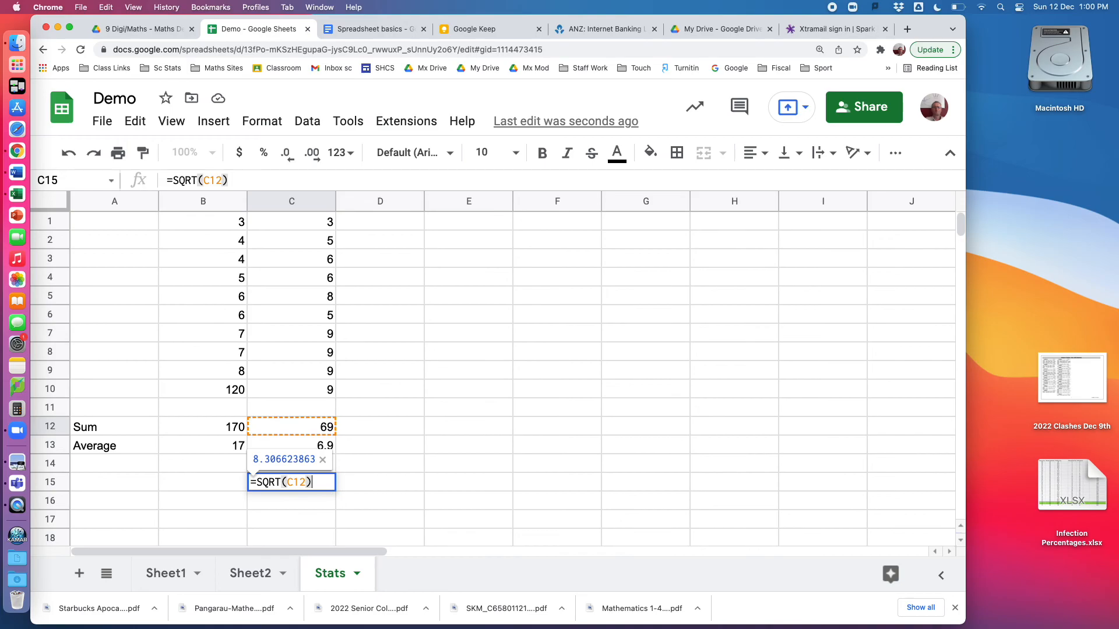
key("Return")
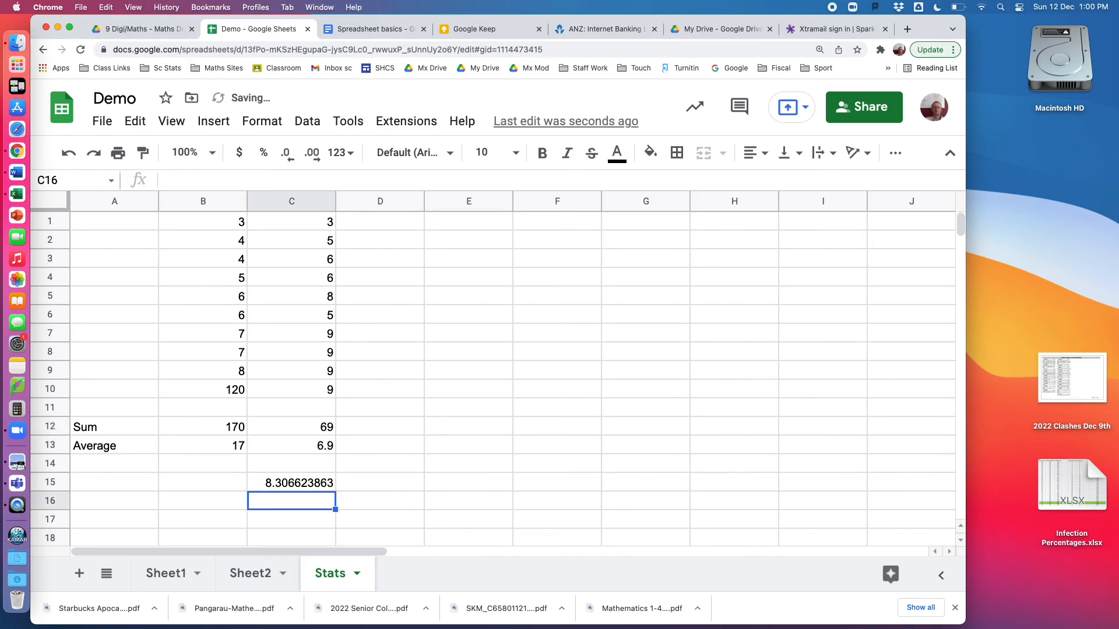
Reduce the decimal places of the square root result in C15 to one
left_click(286, 483)
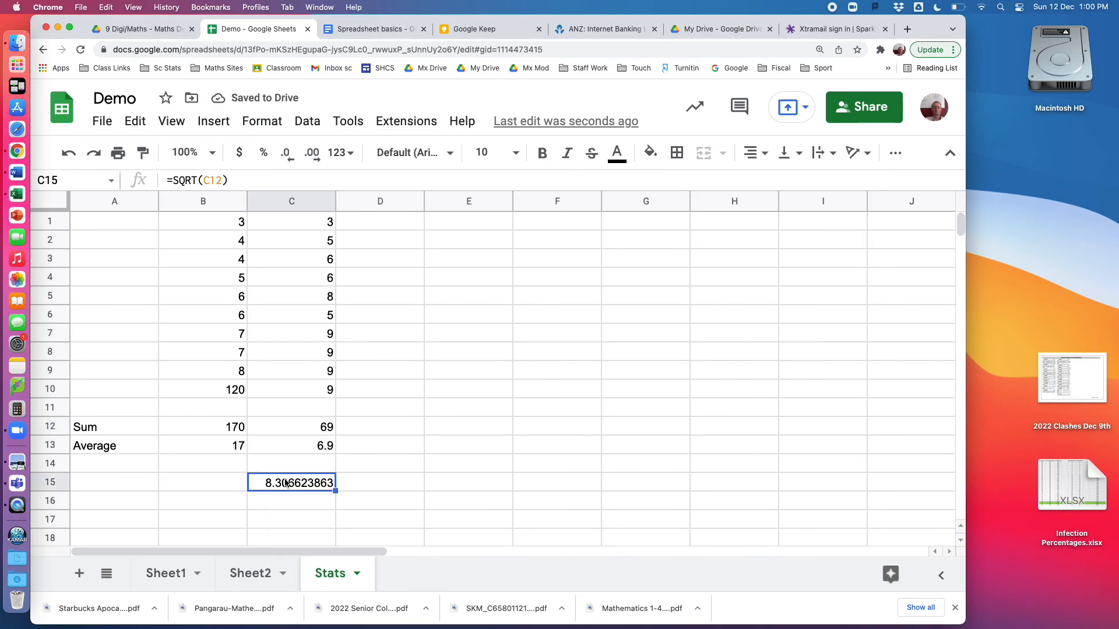
left_click(286, 157)
left_click(286, 158)
left_click(286, 158)
left_click(287, 158)
left_click(286, 158)
left_click(287, 158)
left_click(286, 158)
left_click(286, 158)
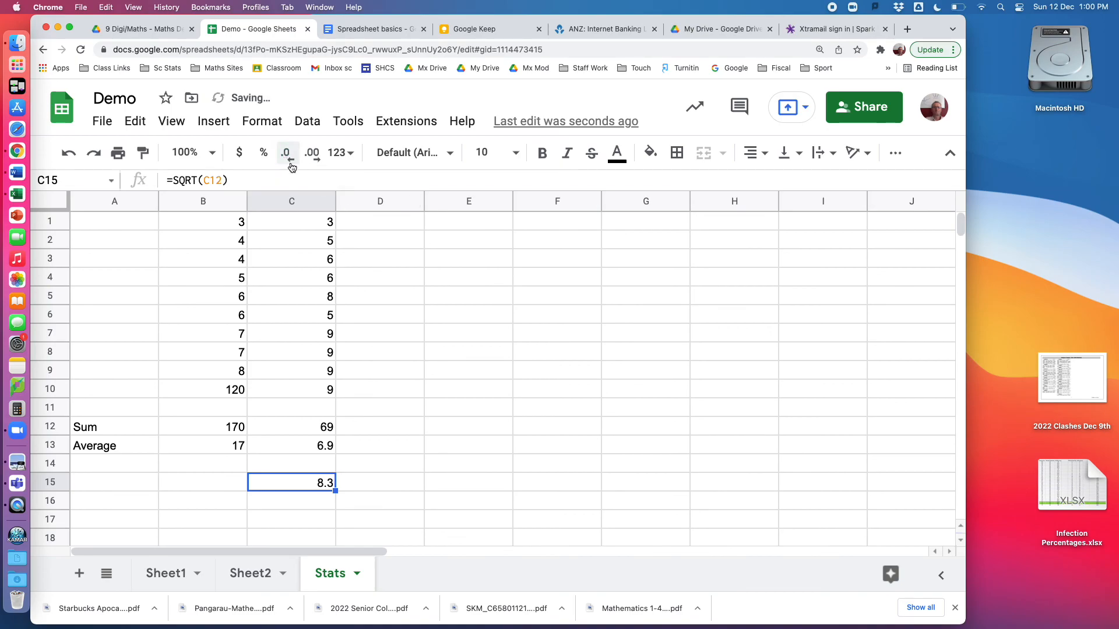